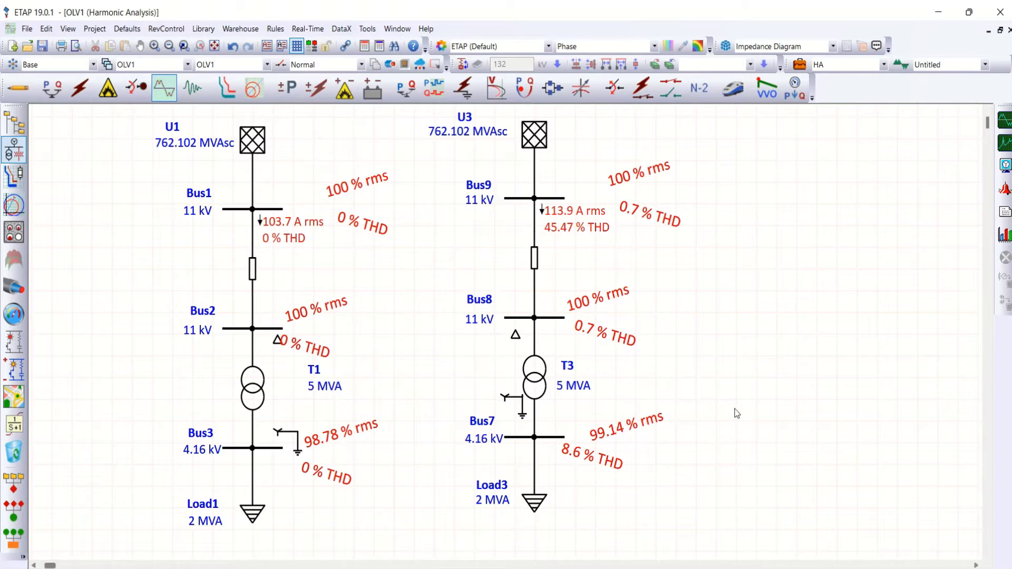
# Step: Run the harmonic load flow and view the fundamental (order 1) results on the diagram
pyautogui.click(1005, 121)
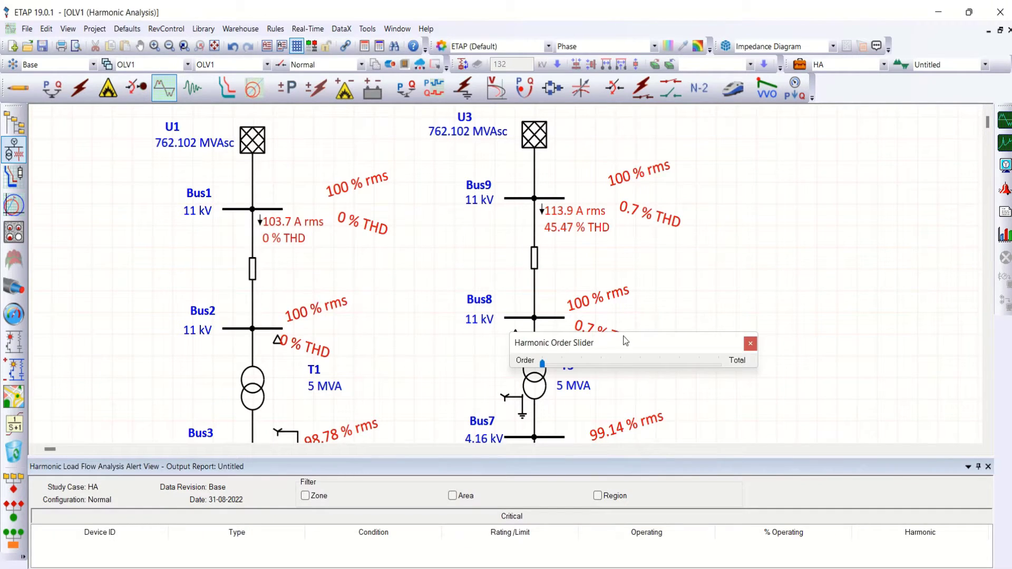
pyautogui.moveTo(626, 341); pyautogui.dragTo(793, 296)
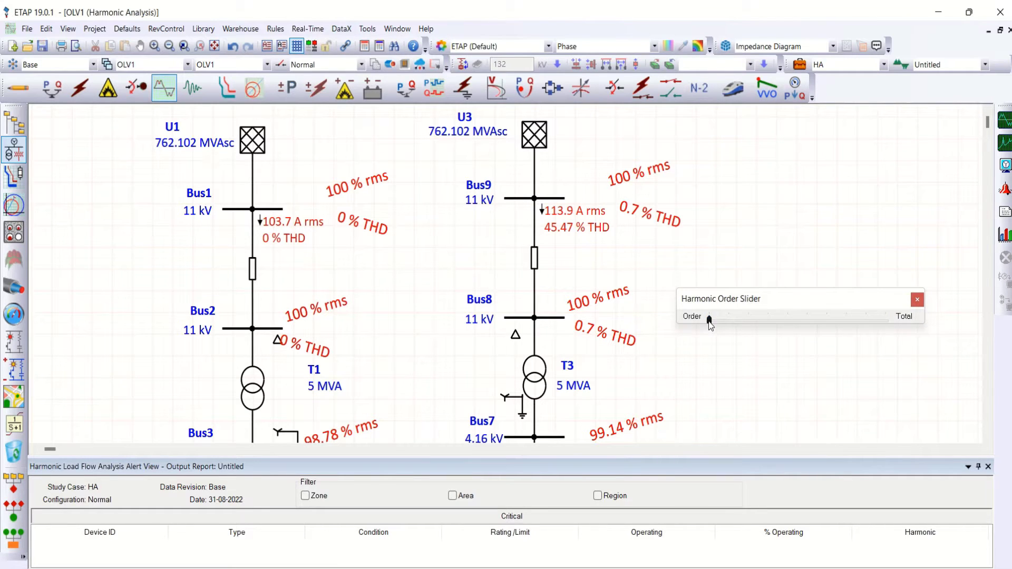
pyautogui.moveTo(710, 320); pyautogui.dragTo(731, 316)
pyautogui.click(988, 467)
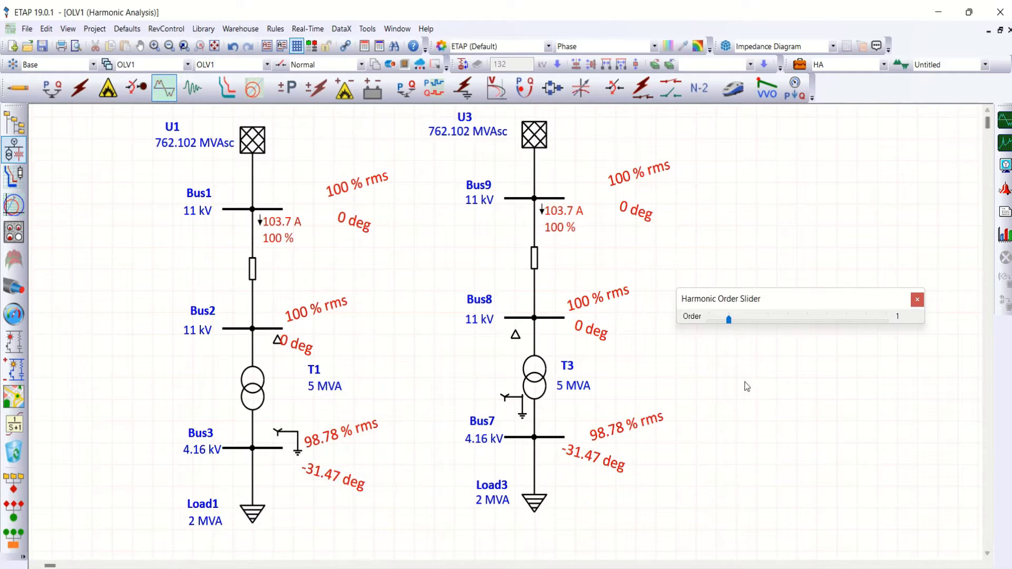
# Step: Step through harmonic orders 5, 7, 11 and 23, leaving the order-23 results displayed
pyautogui.moveTo(729, 320); pyautogui.dragTo(748, 319)
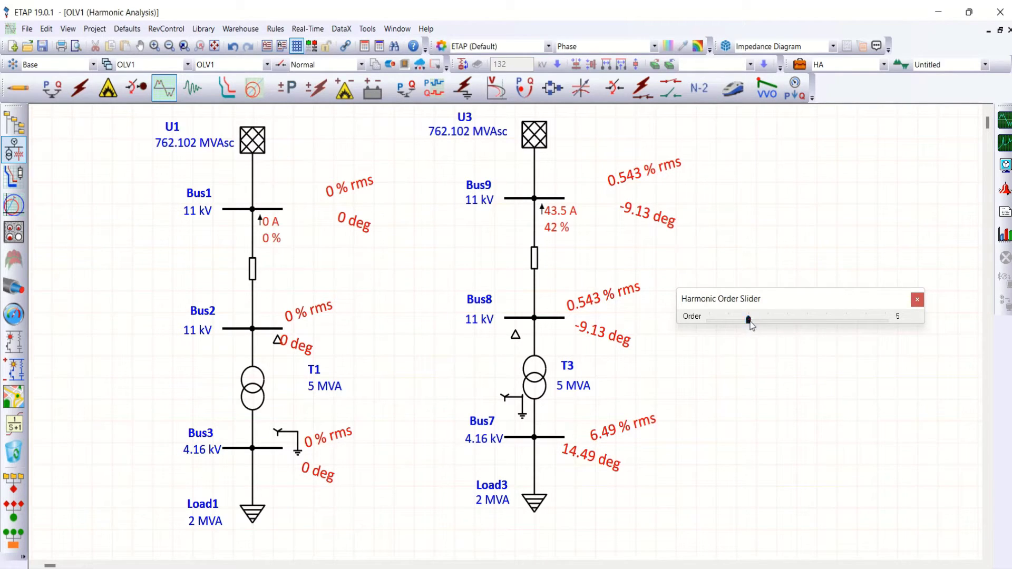
pyautogui.moveTo(749, 320); pyautogui.dragTo(767, 325)
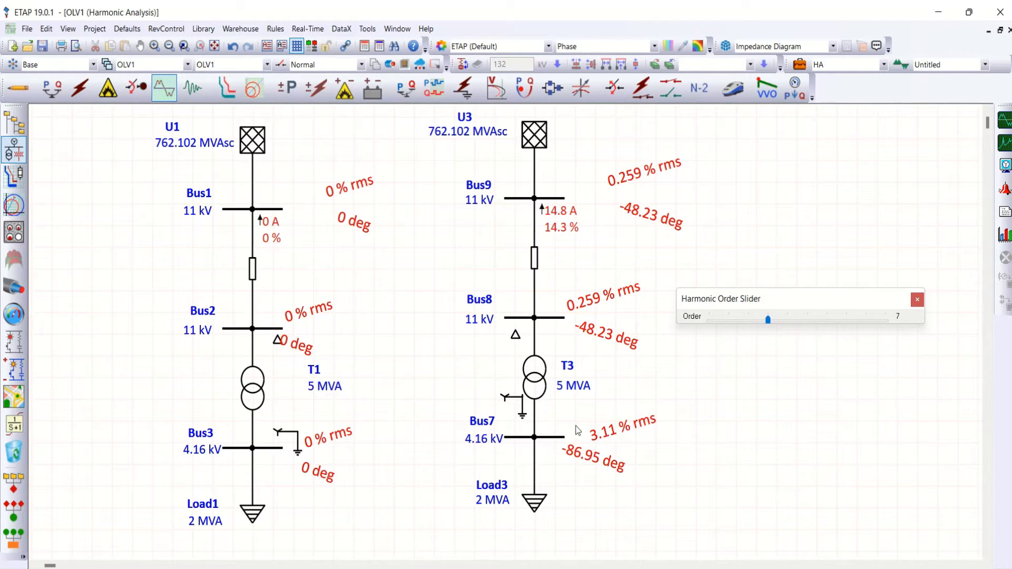
pyautogui.moveTo(772, 320); pyautogui.dragTo(788, 321)
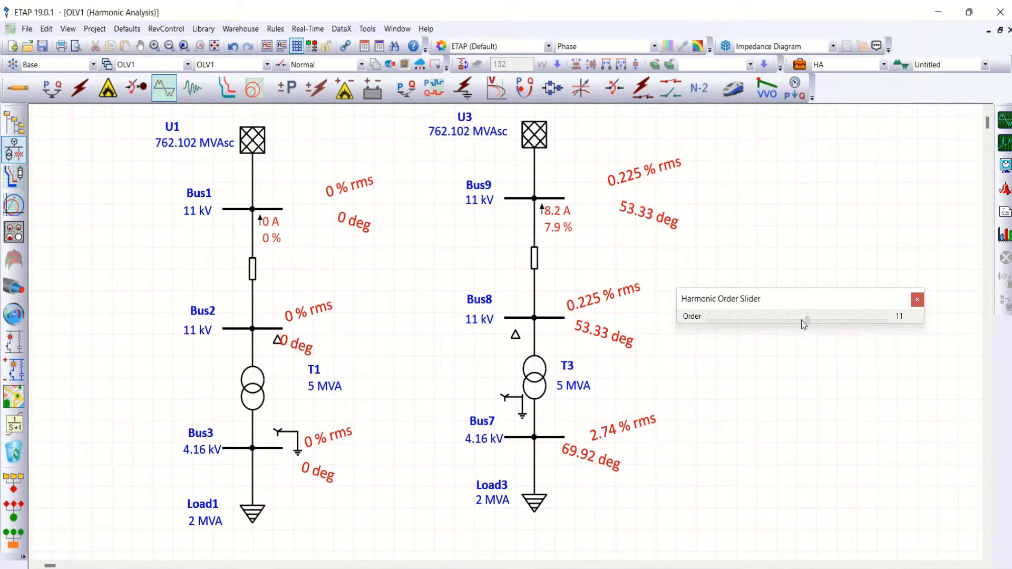
pyautogui.moveTo(802, 321); pyautogui.dragTo(885, 323)
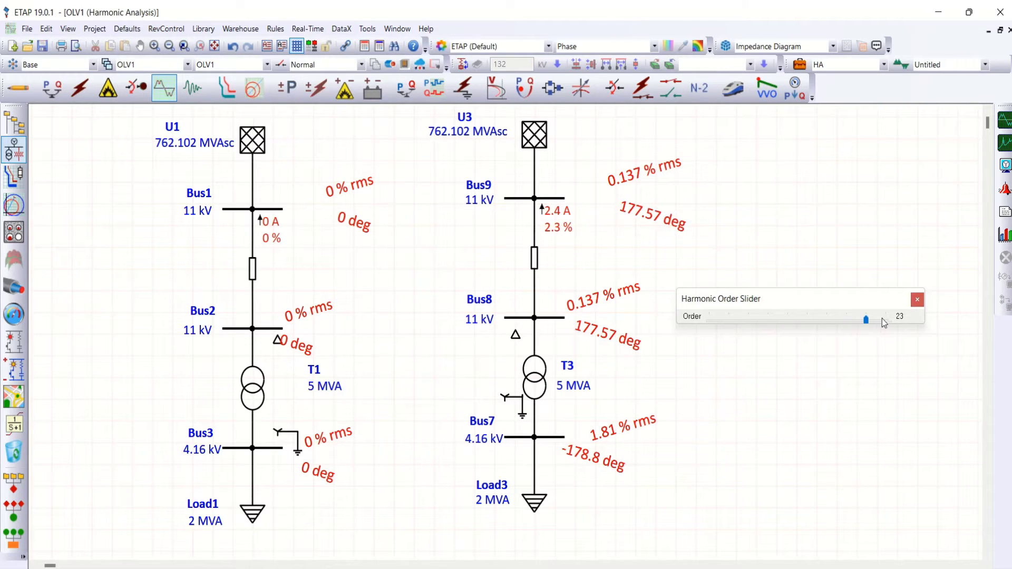
pyautogui.click(918, 301)
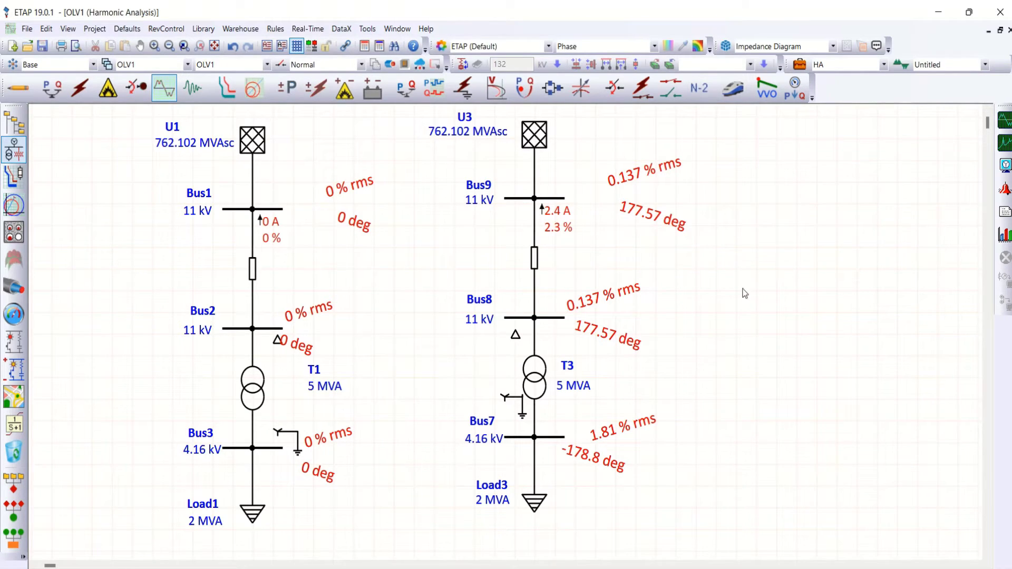
# Step: Switch to Load Flow Analysis mode to show branch currents, power factors and bus voltages
pyautogui.click(53, 93)
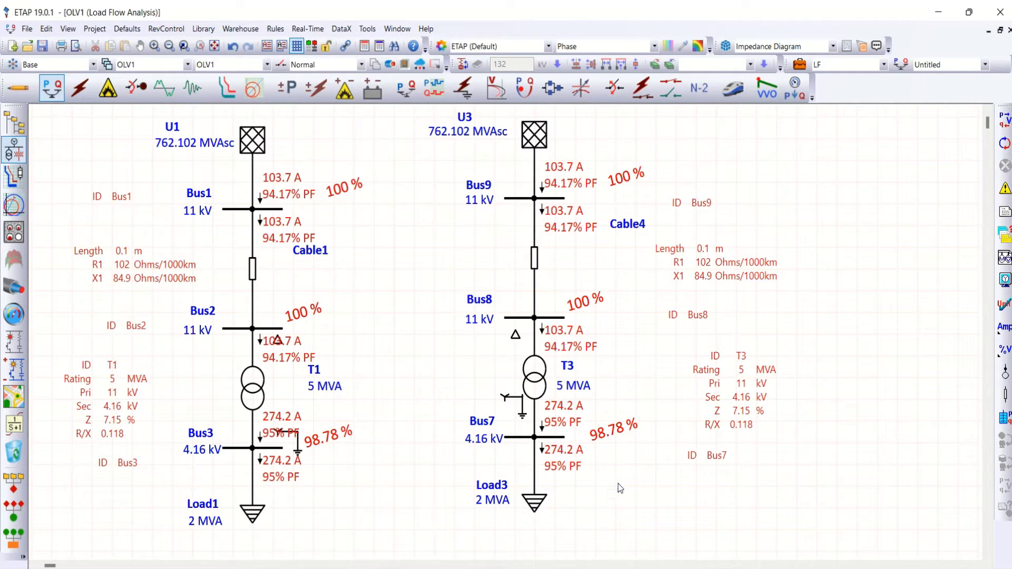
pyautogui.moveTo(576, 16)
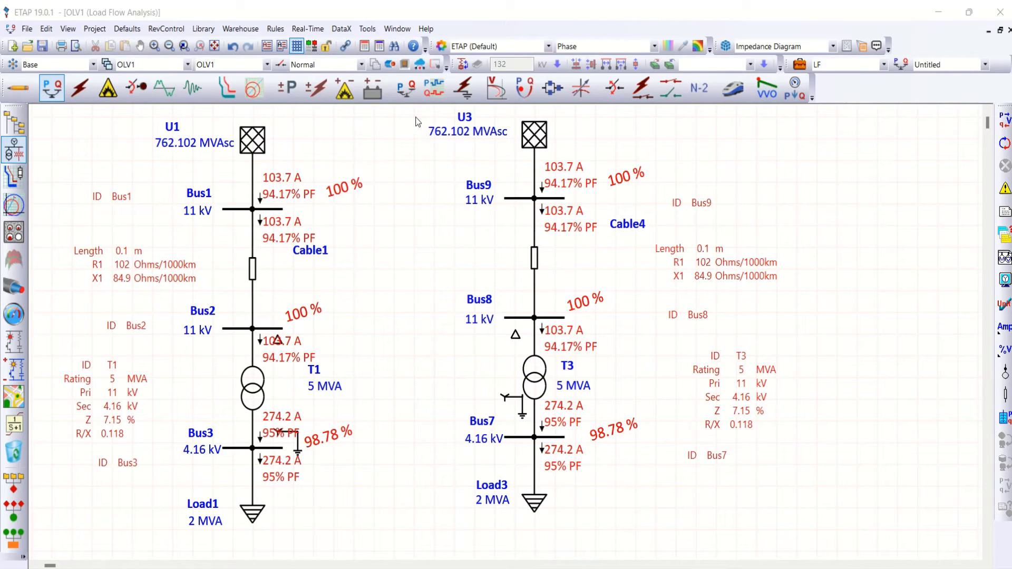
# Step: In Edit Mode, select and copy the whole U3–Load3 feeder
pyautogui.moveTo(412, 112); pyautogui.dragTo(660, 548)
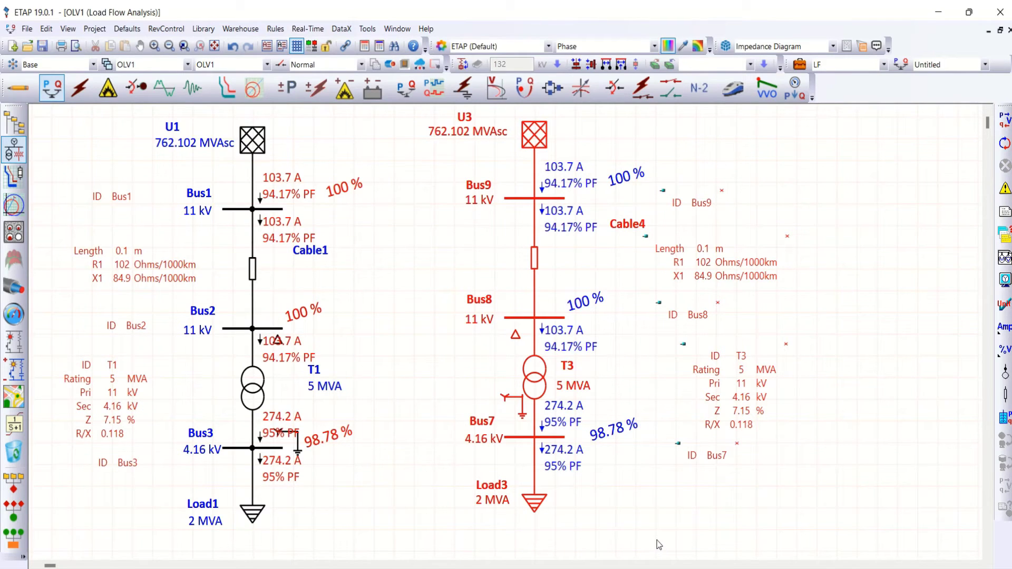
pyautogui.click(17, 88)
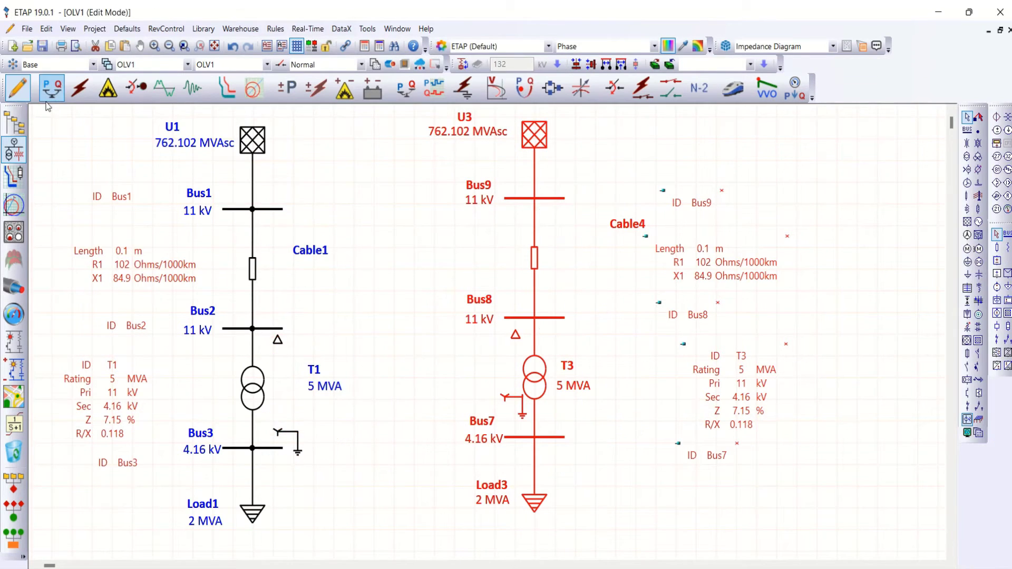
pyautogui.click(560, 145)
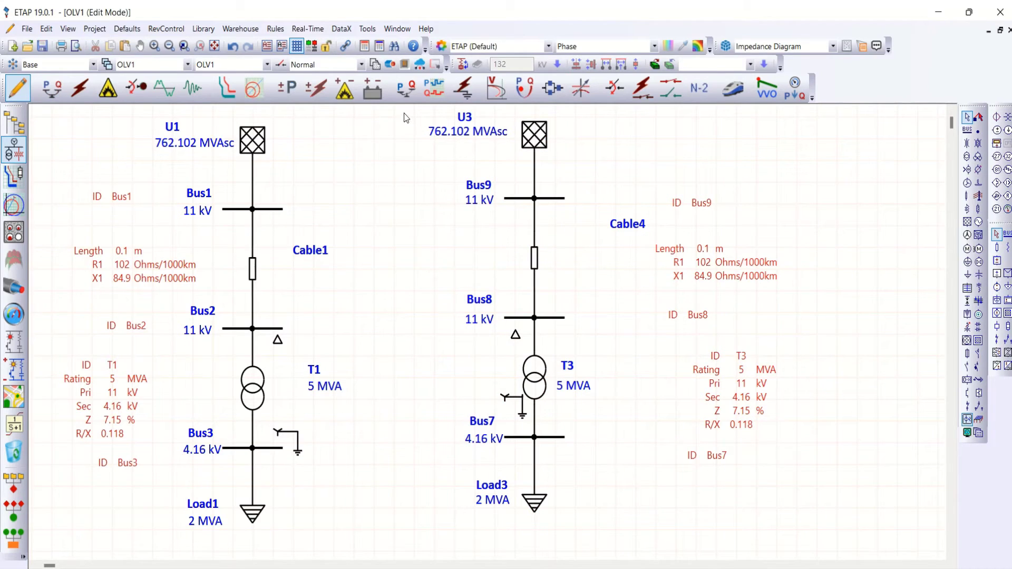
pyautogui.moveTo(405, 111); pyautogui.dragTo(676, 548)
pyautogui.click(666, 527)
# Step: Paste the copy from the dumpster as the new U6 feeder and position it with its labels
pyautogui.rightClick(825, 200)
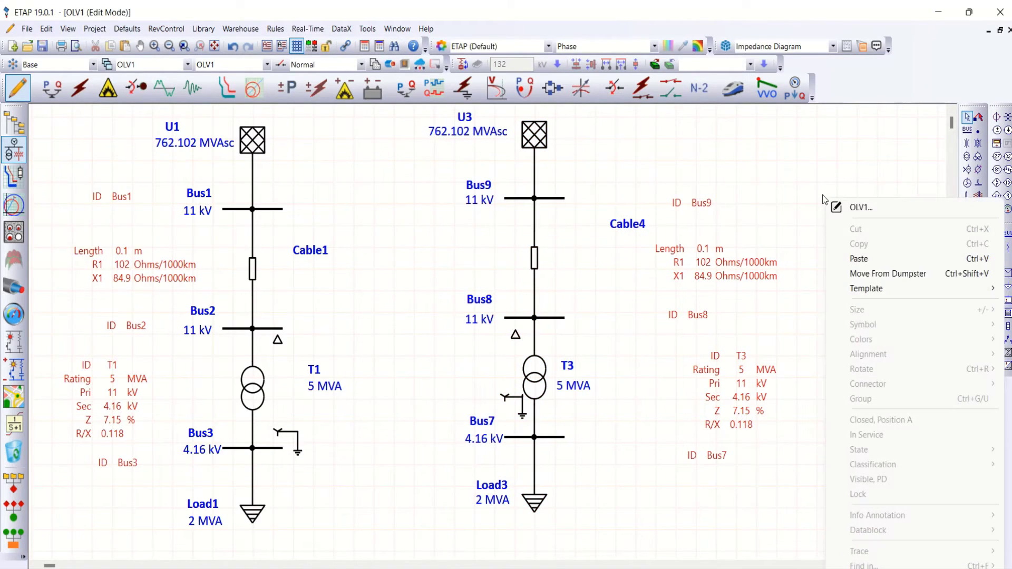
pyautogui.click(865, 274)
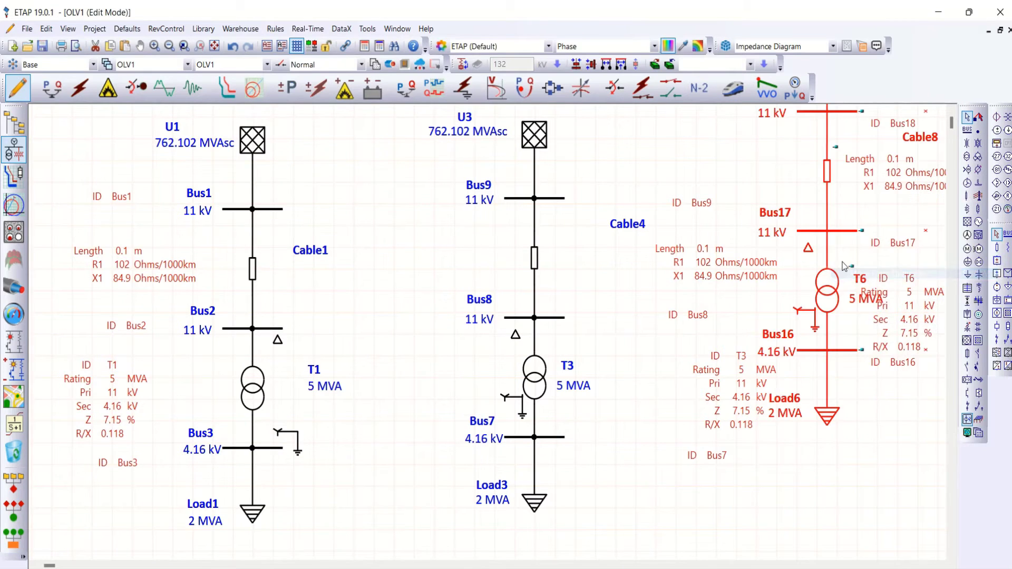
pyautogui.moveTo(827, 174); pyautogui.dragTo(759, 259)
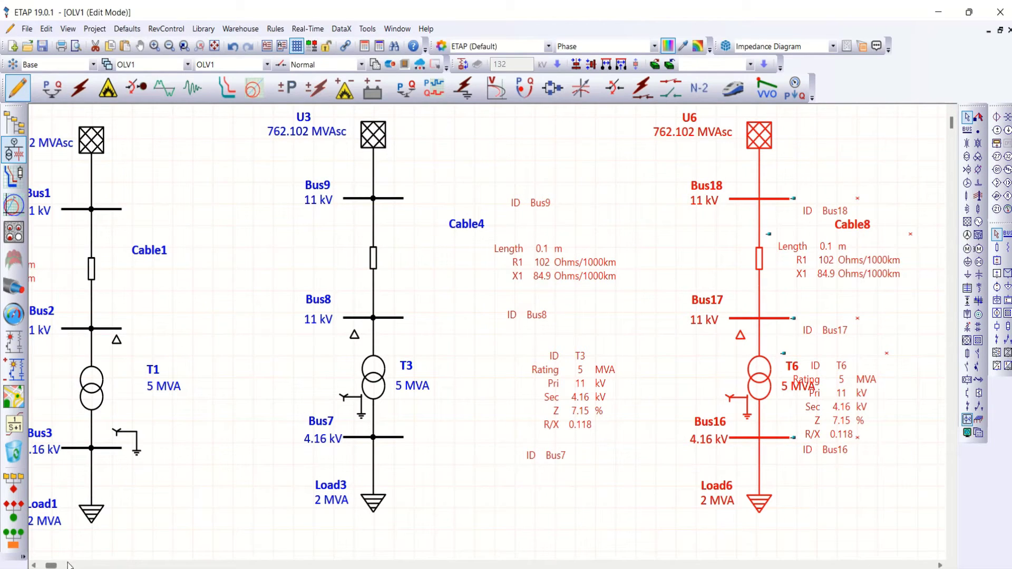
pyautogui.moveTo(53, 566); pyautogui.dragTo(55, 566)
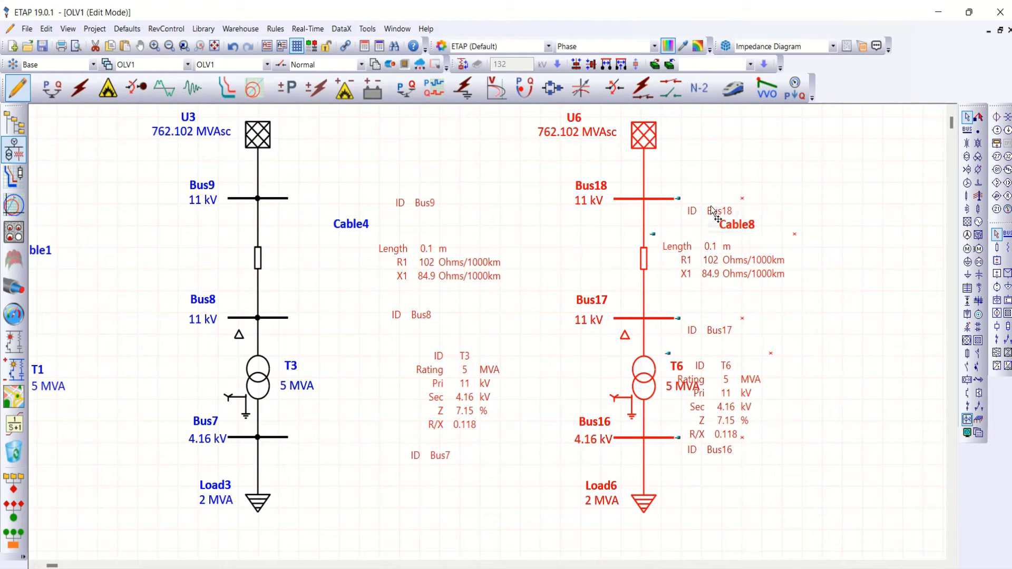
pyautogui.moveTo(708, 393); pyautogui.dragTo(760, 394)
pyautogui.click(644, 388)
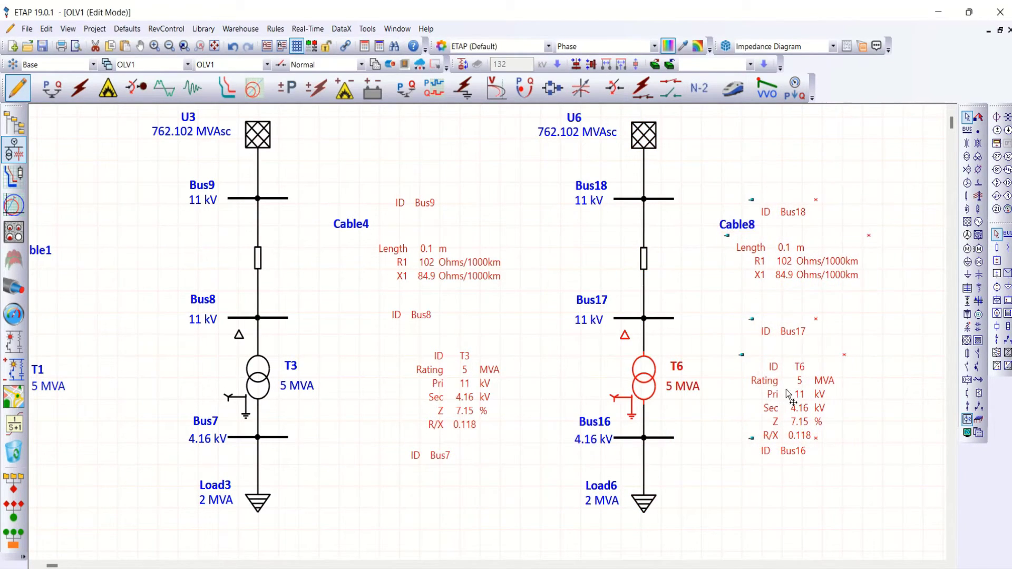
# Step: Lengthen Bus16 and connect a new harmonic filter HF2 below it
pyautogui.click(674, 438)
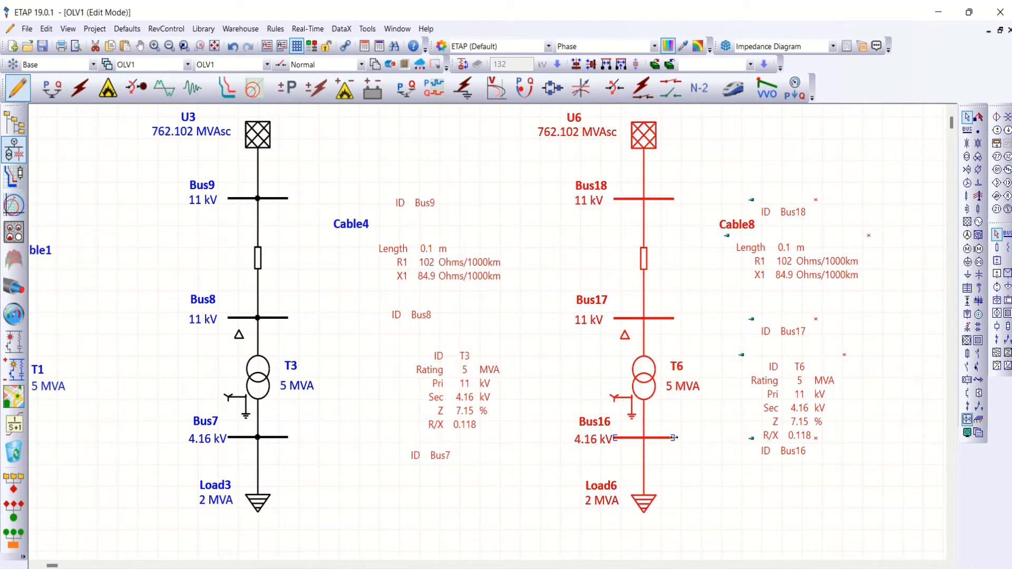
pyautogui.moveTo(679, 438); pyautogui.dragTo(733, 438)
pyautogui.click(979, 289)
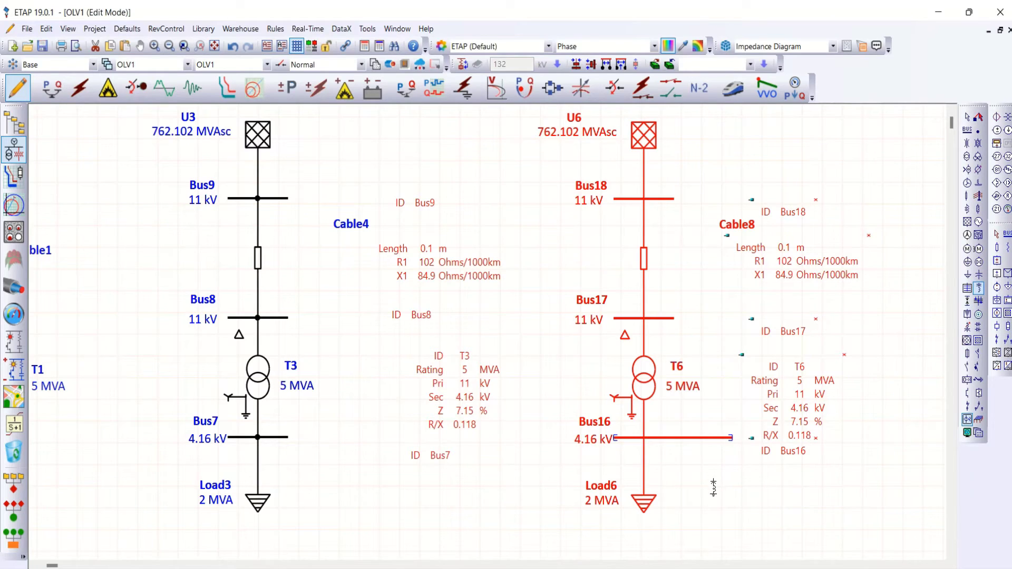
pyautogui.click(713, 484)
pyautogui.moveTo(712, 482); pyautogui.dragTo(710, 440)
pyautogui.doubleClick(712, 488)
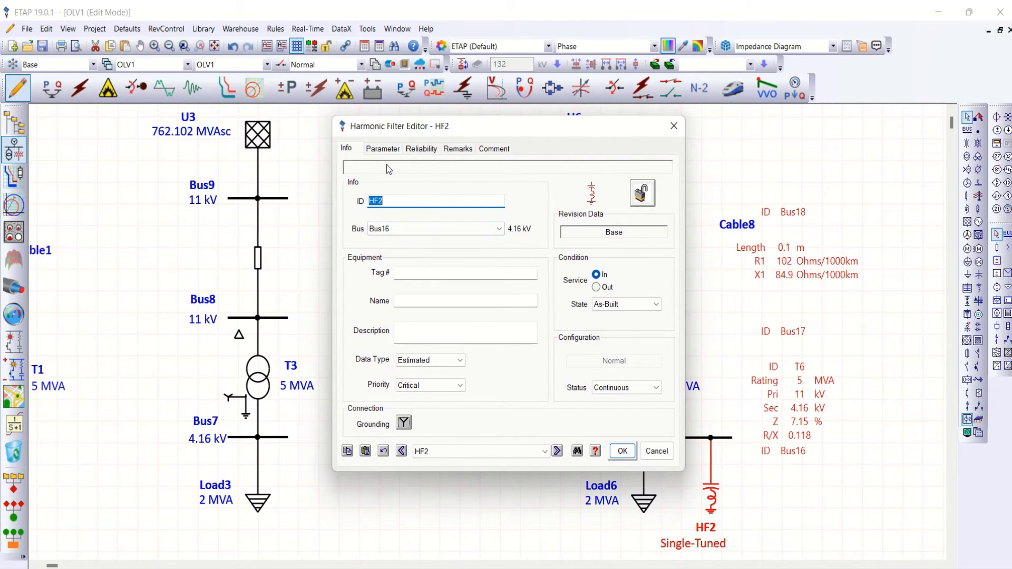
pyautogui.click(383, 151)
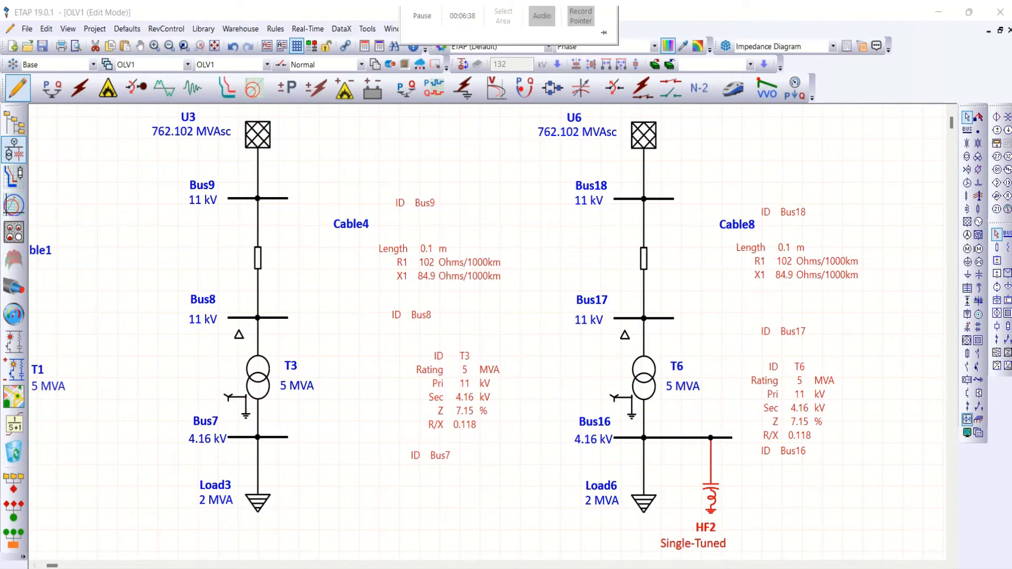
# Step: Set HF2 to a 625 kvar capacitor, 1.108 inductor reactance and Q factor 40, then save
pyautogui.doubleClick(712, 501)
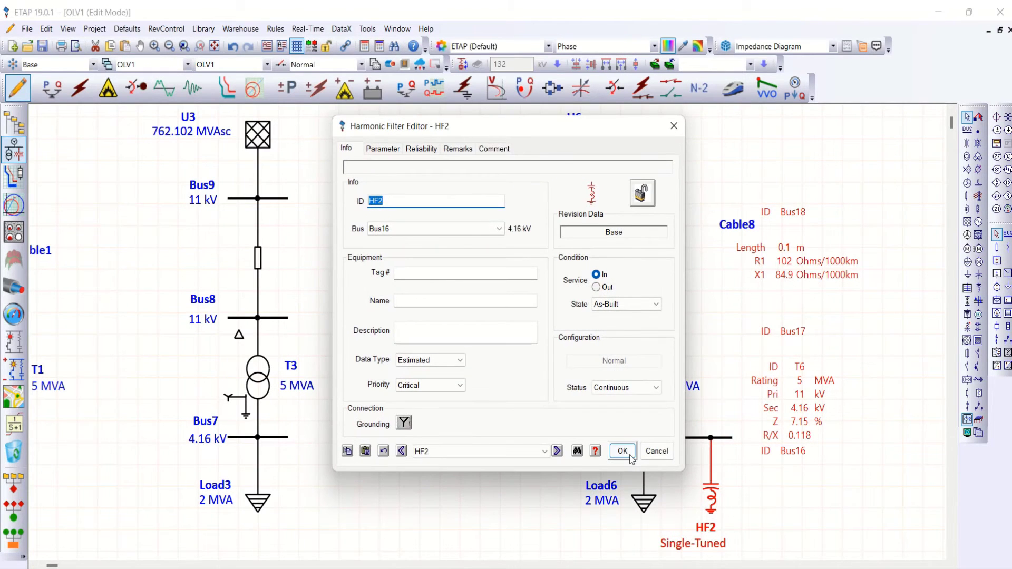
pyautogui.click(383, 149)
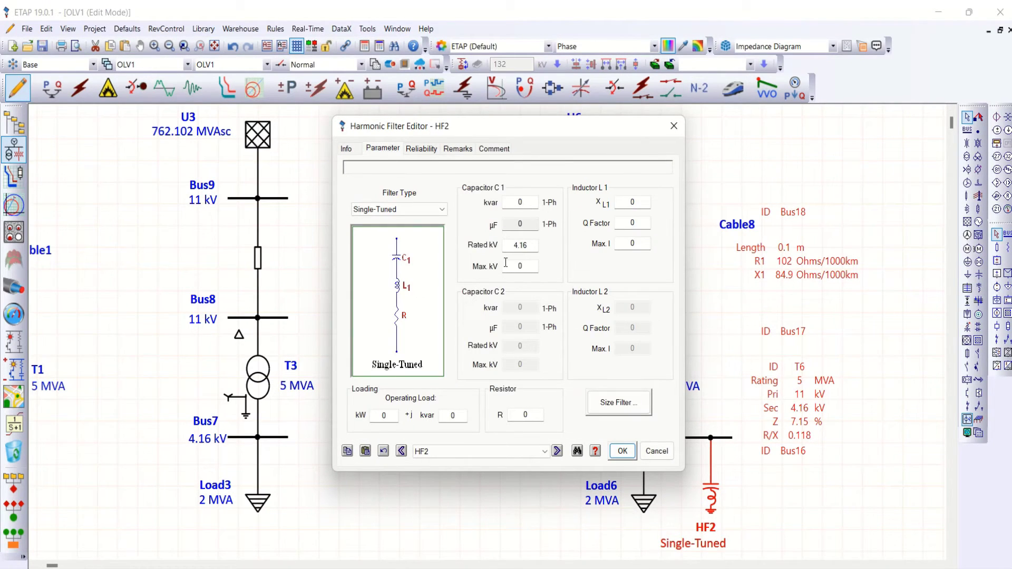
pyautogui.doubleClick(521, 200)
pyautogui.write('625')
pyautogui.press('Tab')
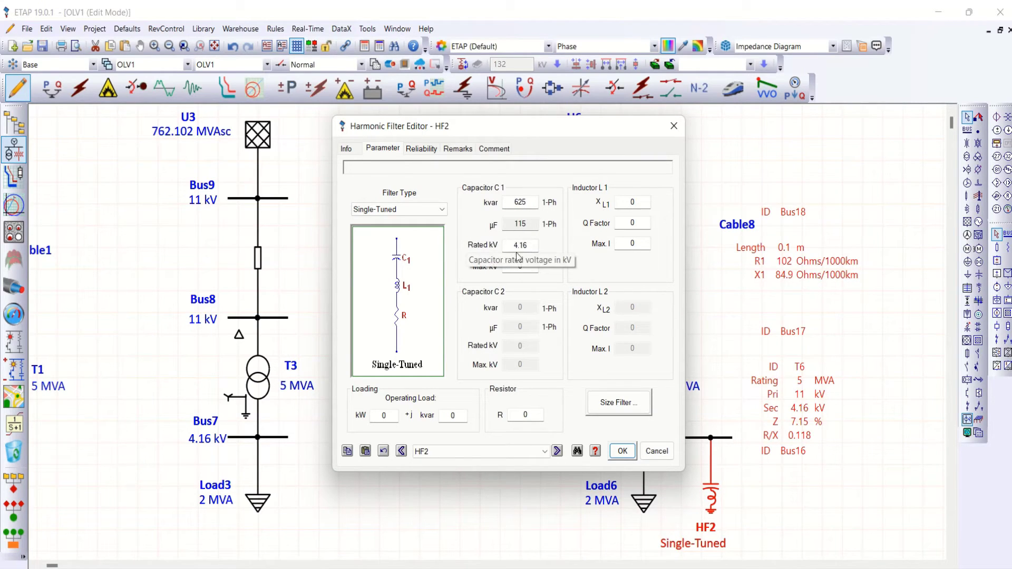
pyautogui.click(620, 202)
pyautogui.write('1.108')
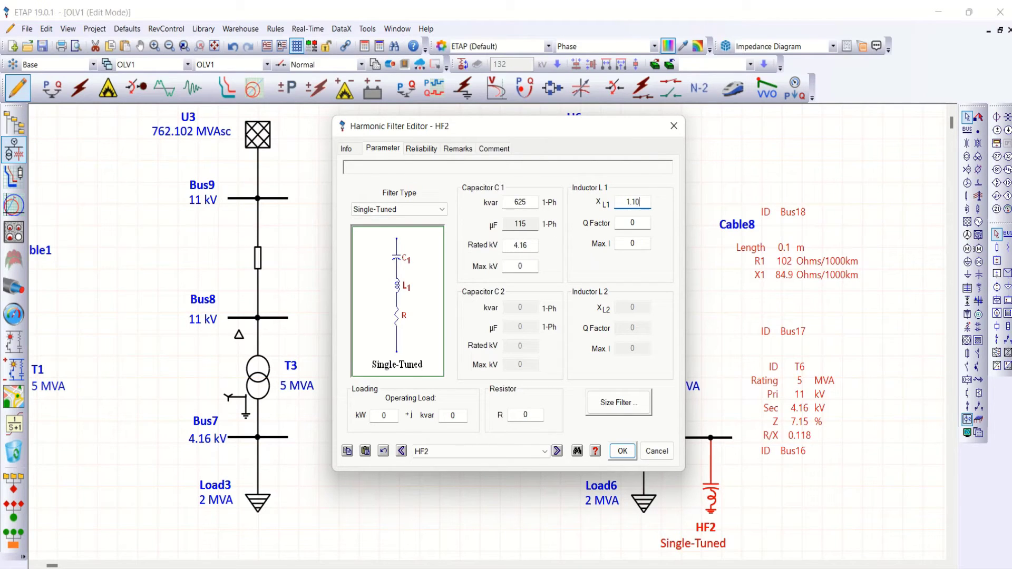
pyautogui.click(653, 270)
pyautogui.click(626, 223)
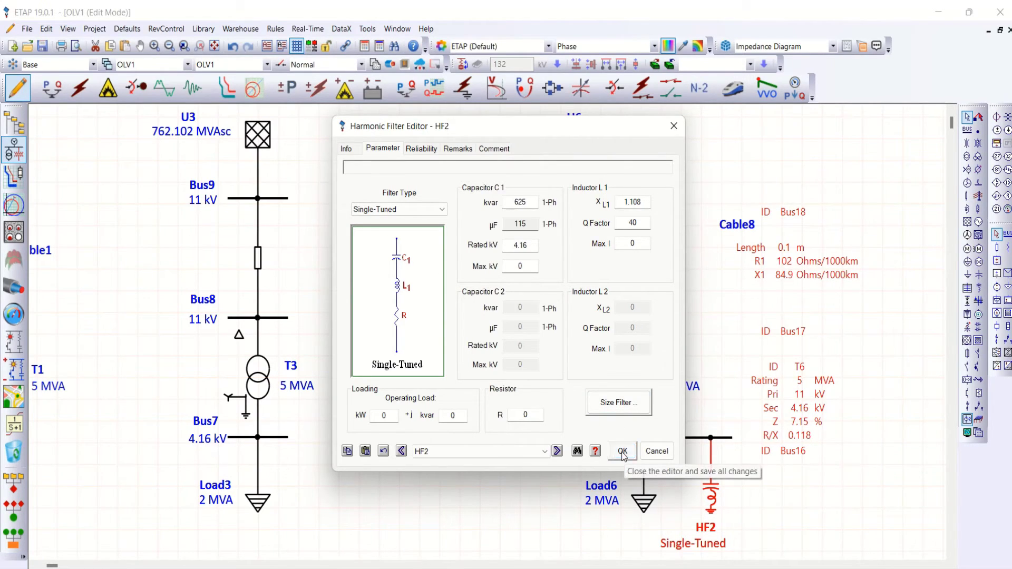
pyautogui.click(622, 452)
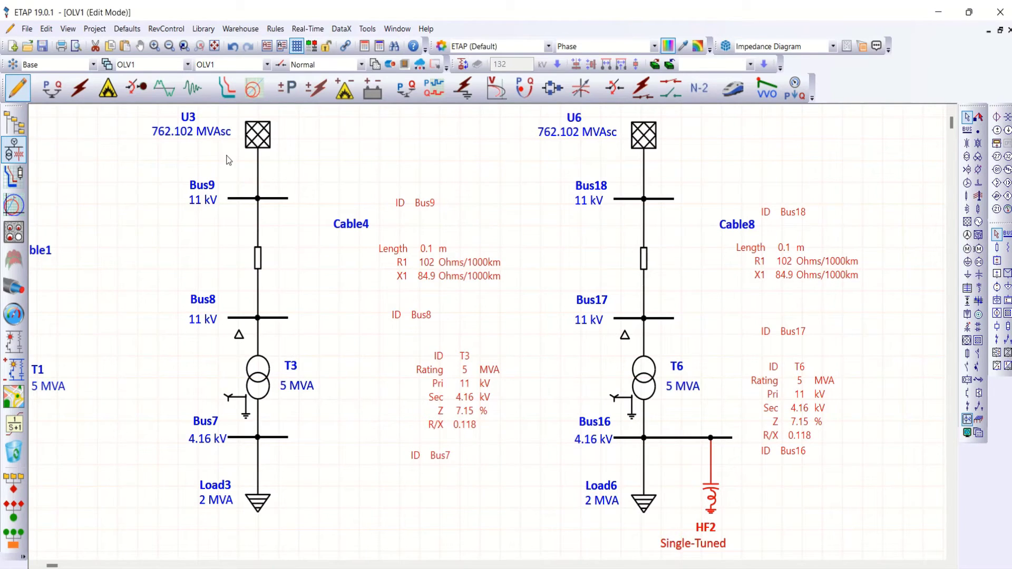
# Step: In Harmonic Analysis mode, mark Bus16–Bus18 and Cable2, Cable8 for plotting in study case HA
pyautogui.click(166, 89)
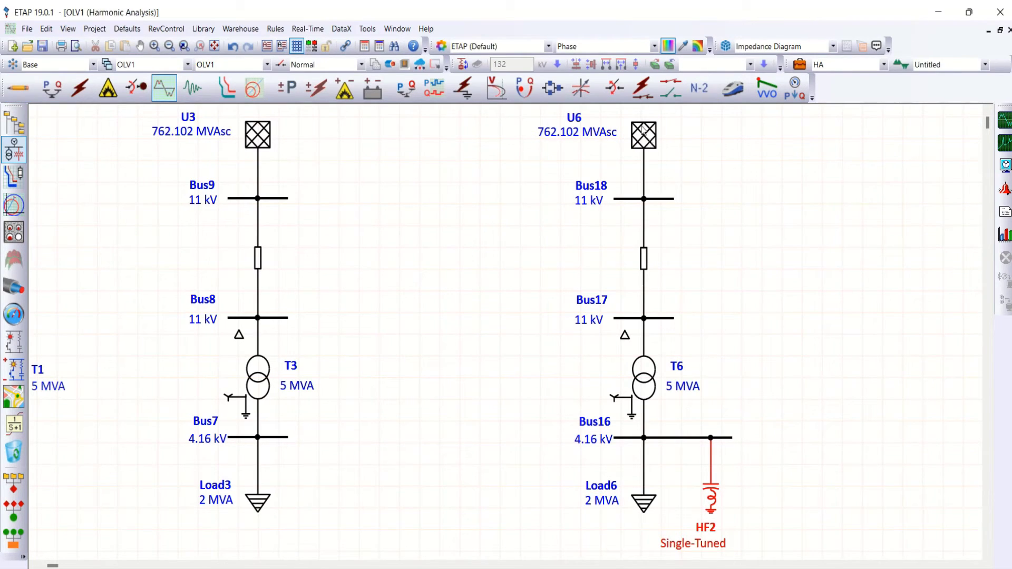
pyautogui.click(800, 65)
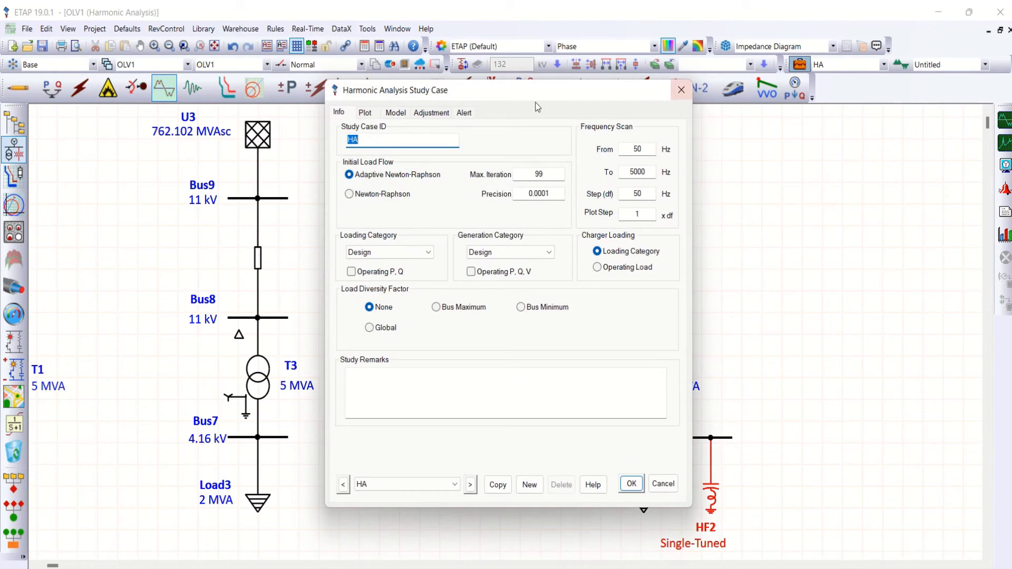
pyautogui.click(366, 113)
pyautogui.click(574, 266)
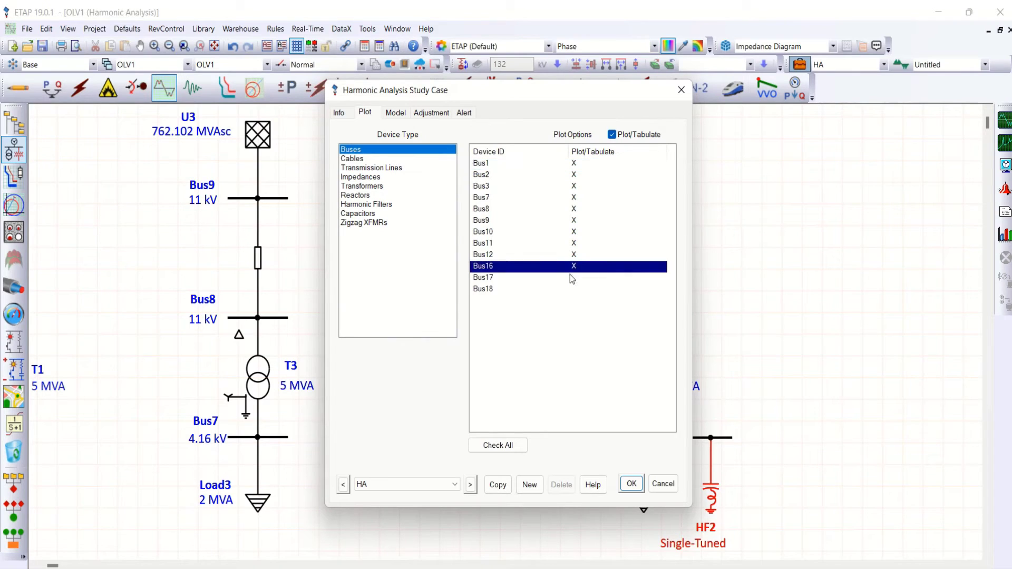
pyautogui.click(573, 278)
pyautogui.click(574, 289)
pyautogui.click(370, 159)
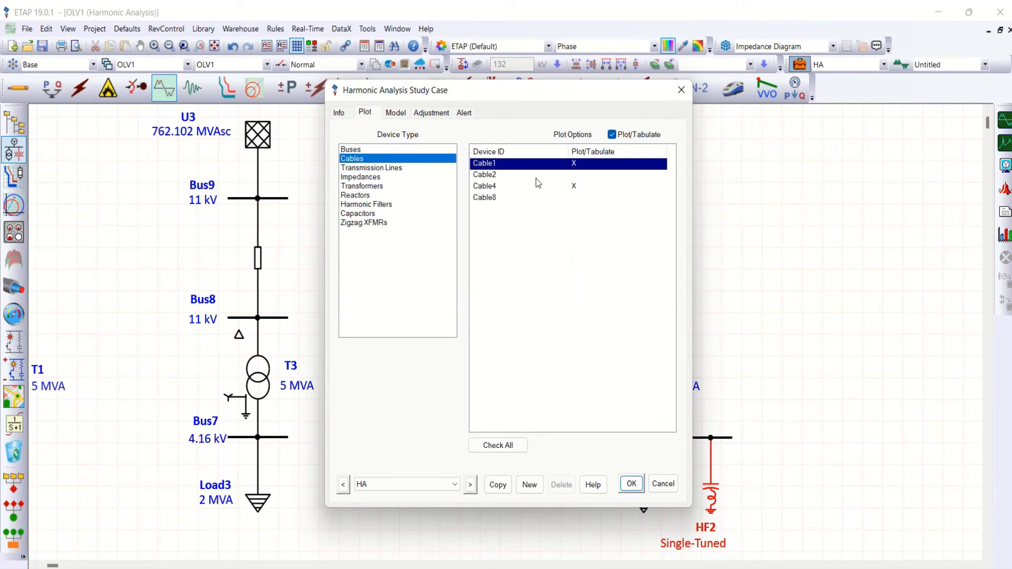
pyautogui.click(575, 176)
pyautogui.click(575, 199)
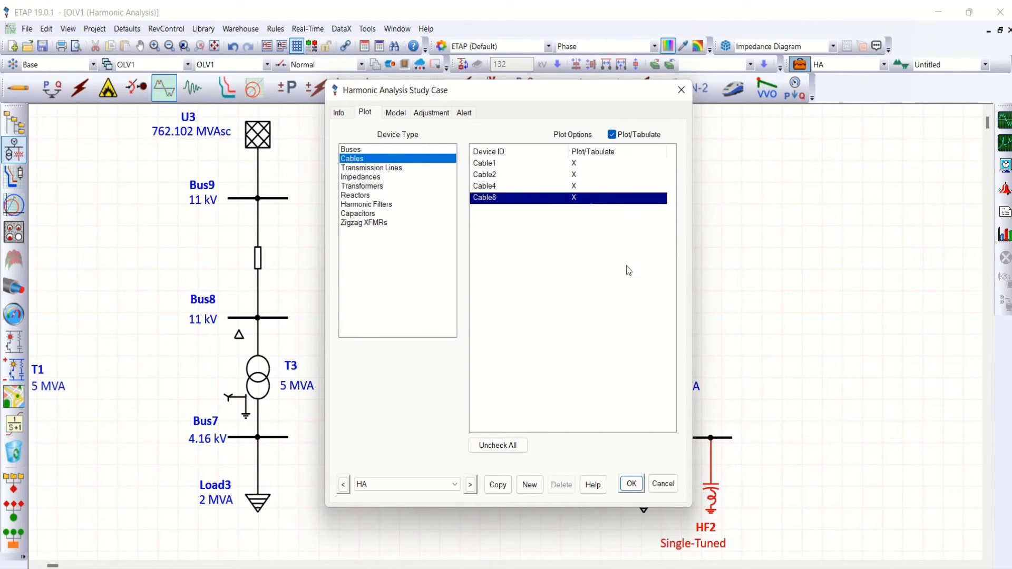
pyautogui.click(632, 484)
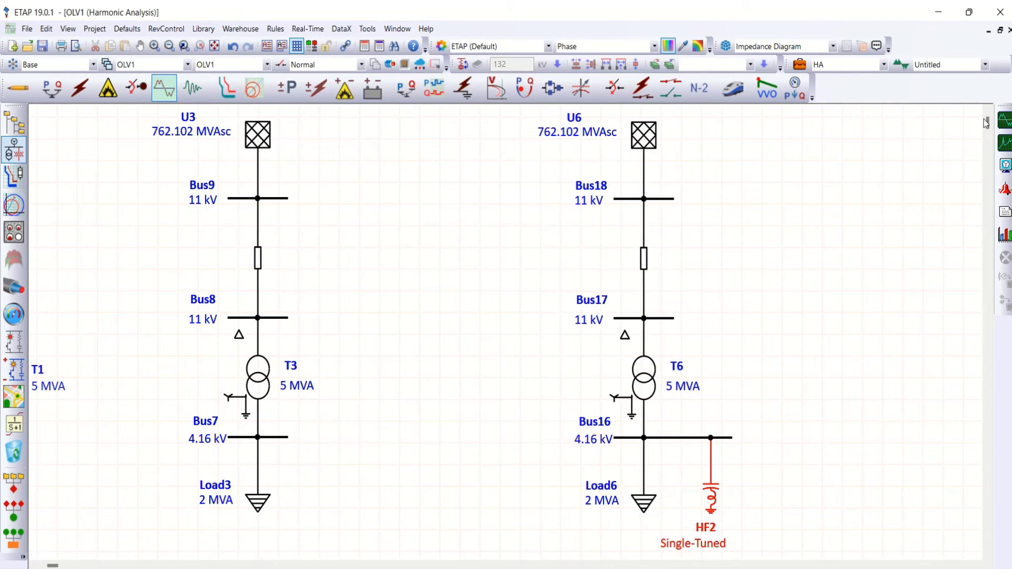
# Step: Rerun the harmonic load flow, showing Bus16 at 4.14 % THD versus 8.6 % at Bus7
pyautogui.click(1005, 121)
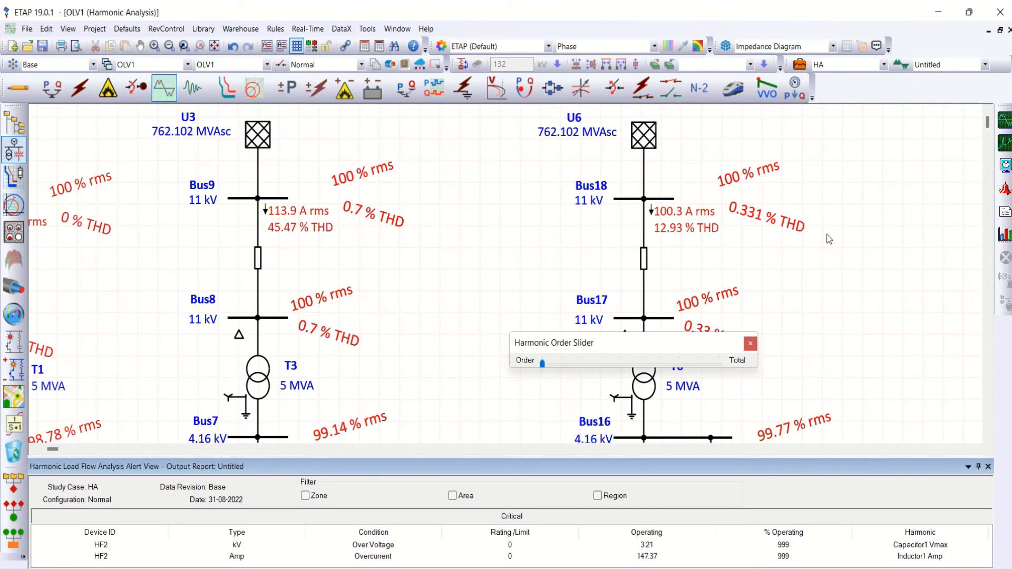
pyautogui.click(989, 468)
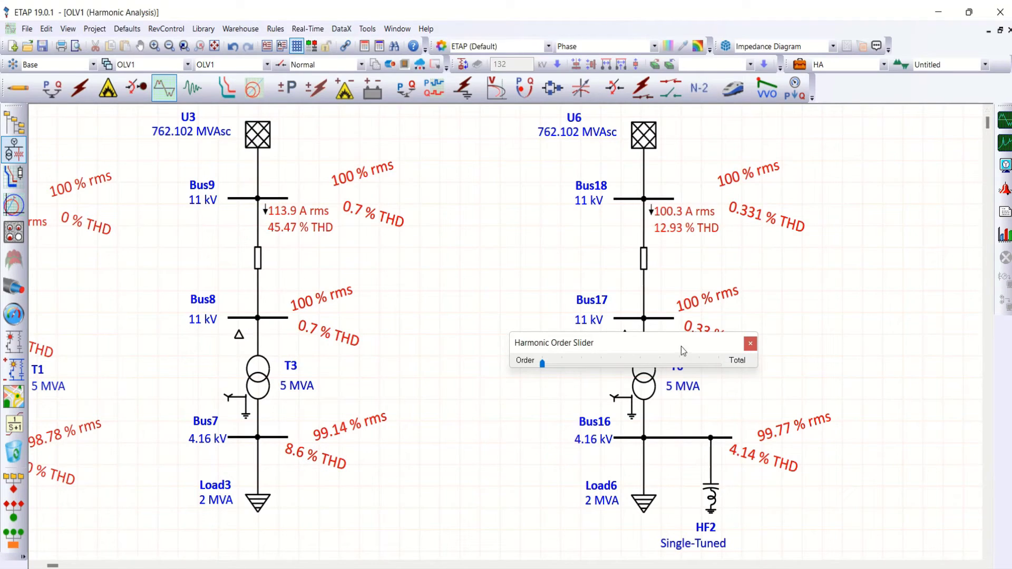
pyautogui.moveTo(682, 344); pyautogui.dragTo(904, 252)
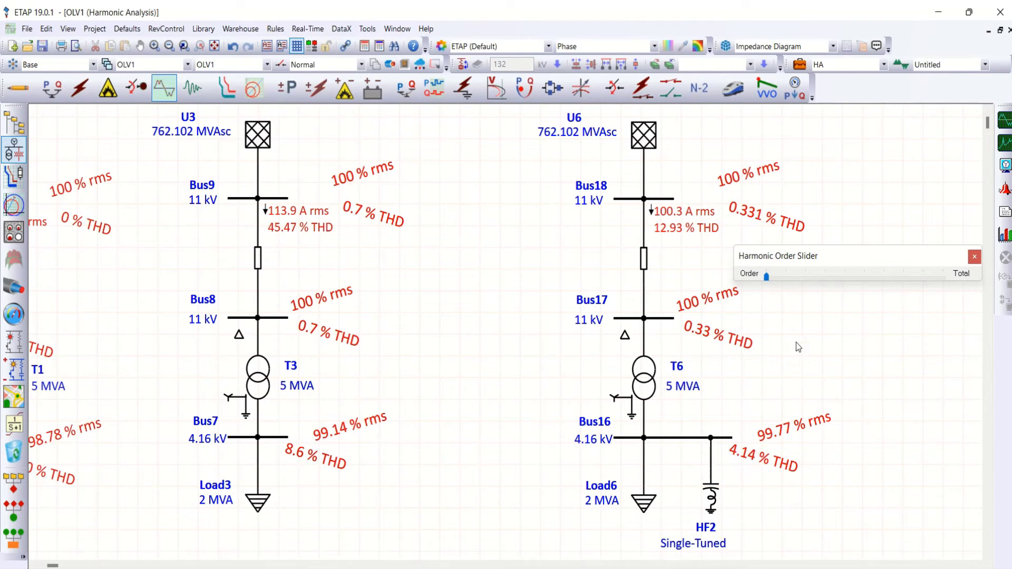
# Step: Display order-5 results: filtered Bus16 at 0.134 % rms versus 6.49 % at Bus7
pyautogui.click(786, 275)
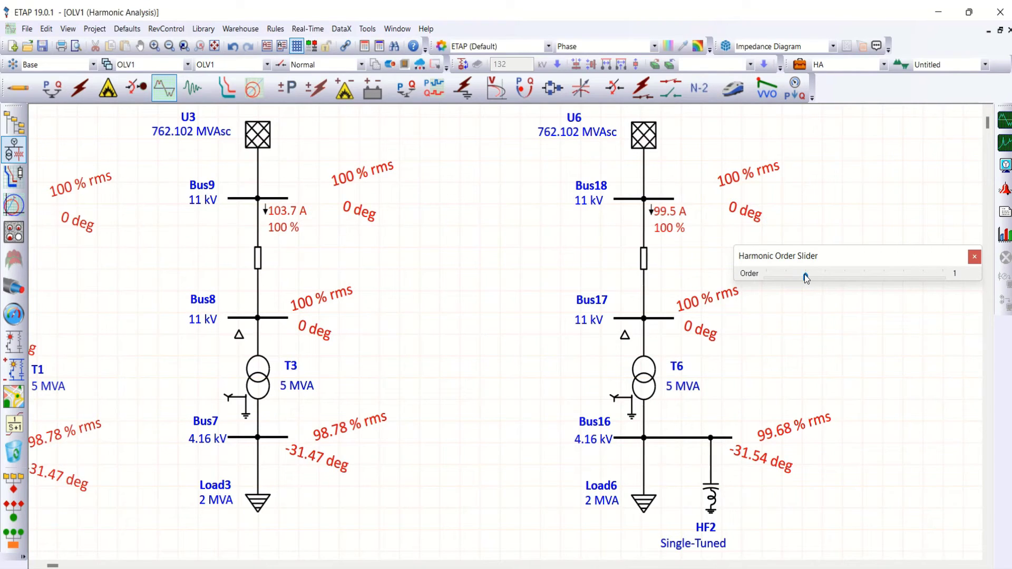
pyautogui.click(805, 275)
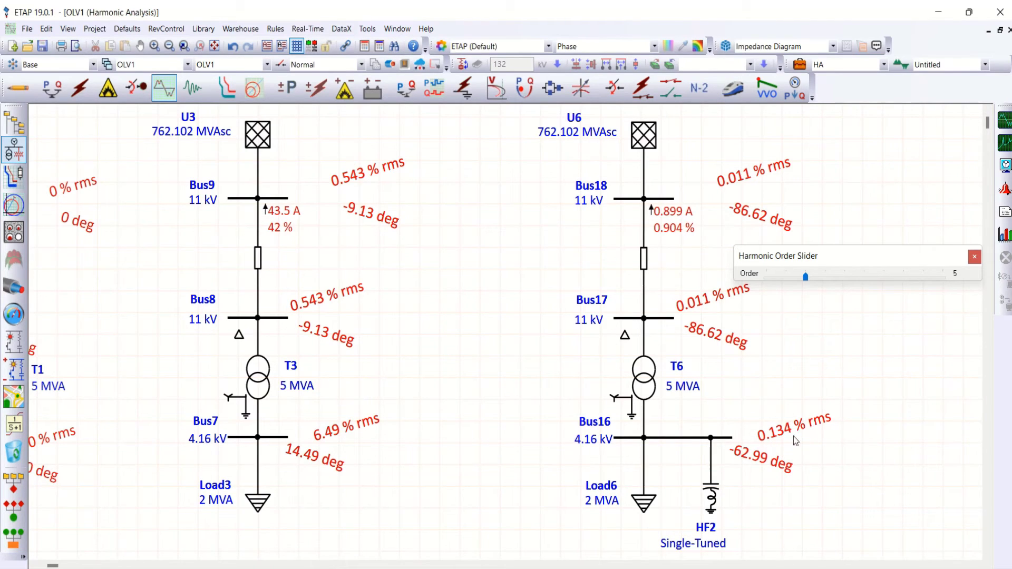
pyautogui.click(975, 257)
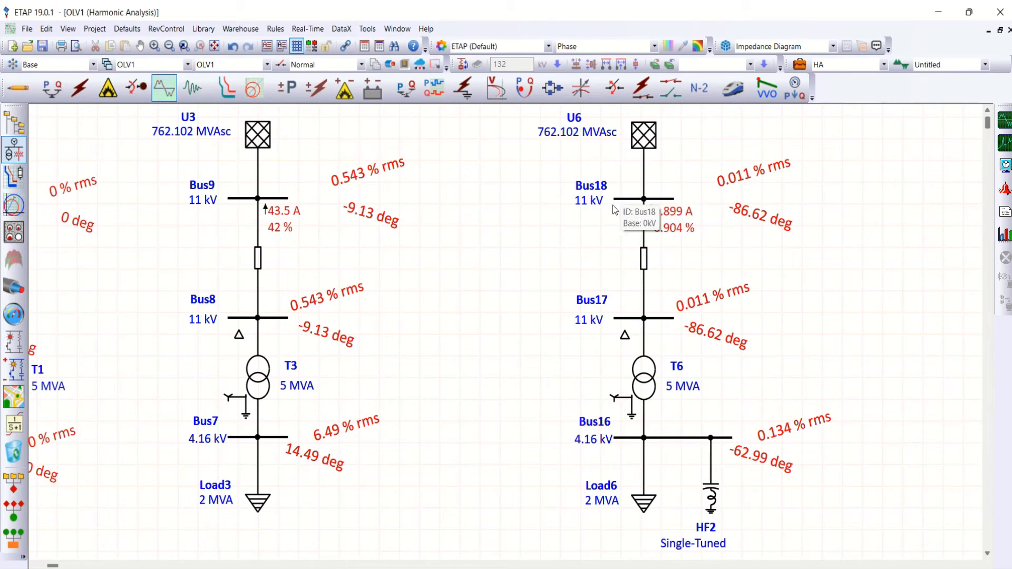
# Step: Run a load flow in Load Flow Analysis mode, showing HF2 drawing 90.1 A
pyautogui.click(55, 94)
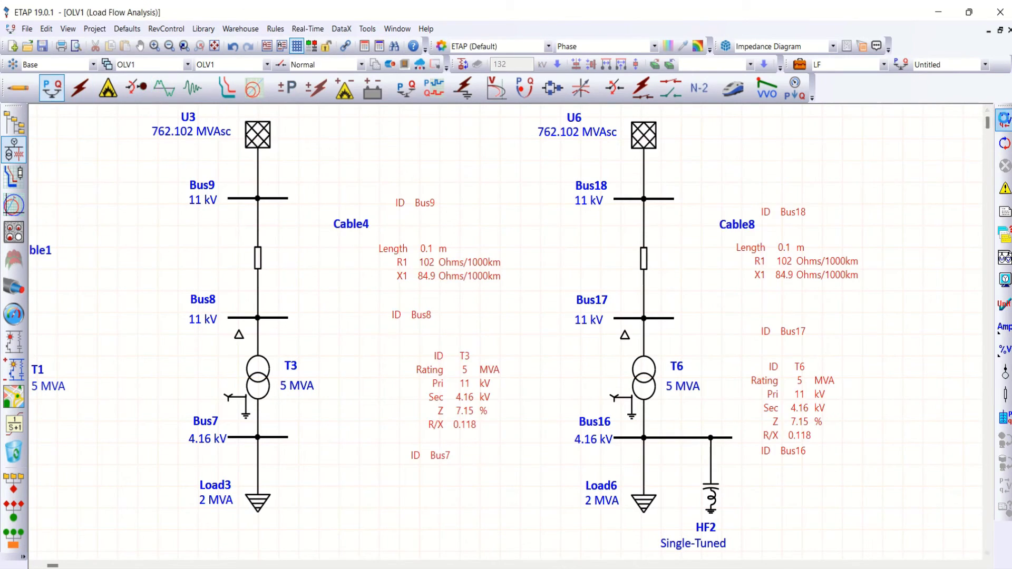
pyautogui.click(1004, 120)
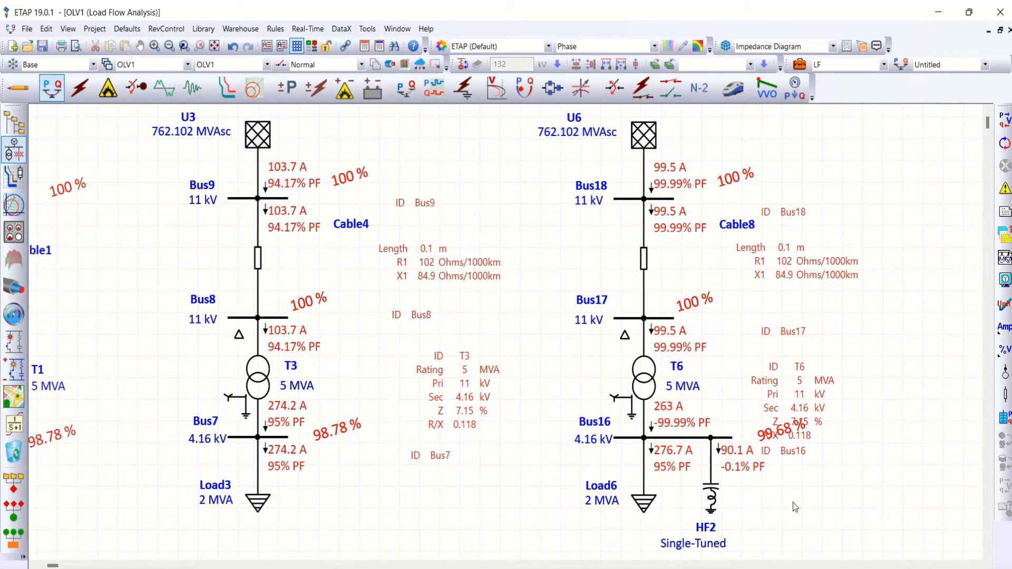
# Step: Open HF2's Parameter tab and launch the Harmonic Filter Sizing dialog
pyautogui.doubleClick(712, 507)
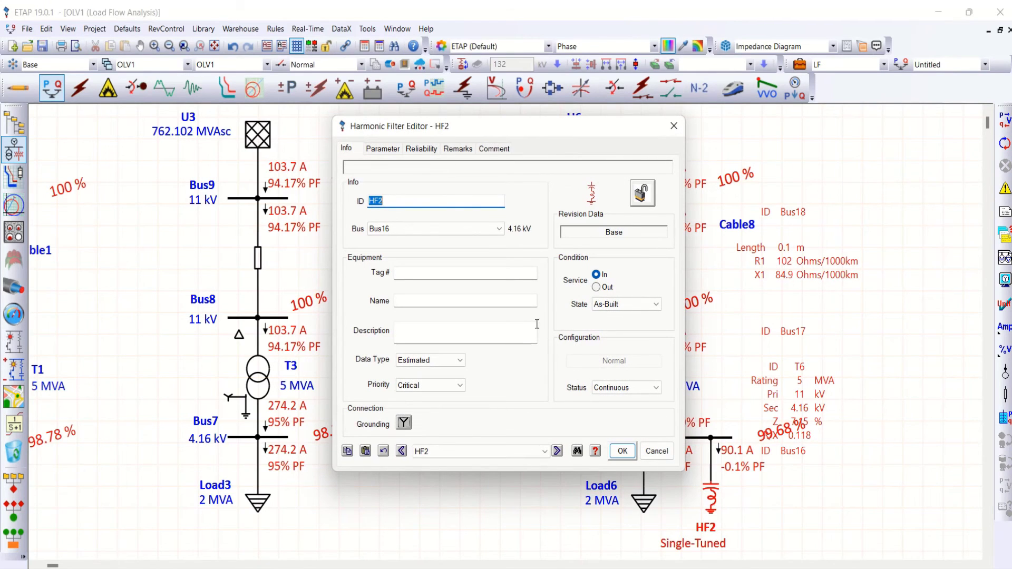
pyautogui.click(387, 151)
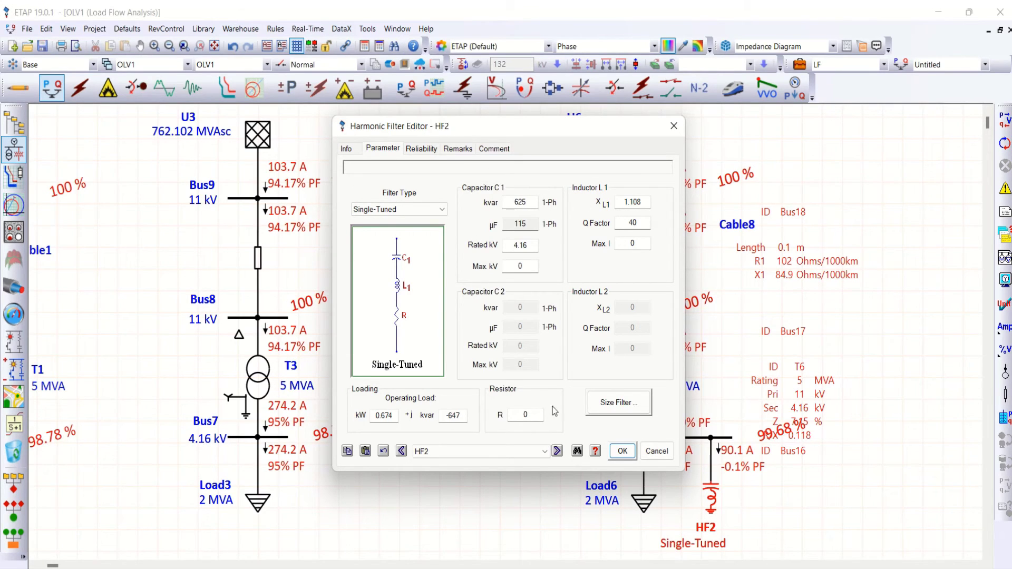
pyautogui.click(613, 405)
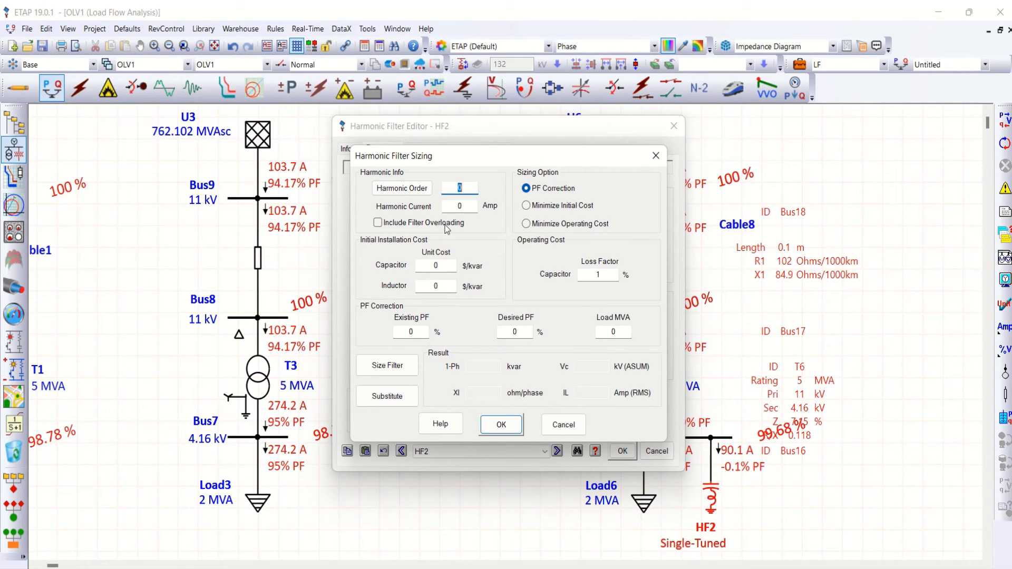
pyautogui.click(463, 209)
pyautogui.click(411, 331)
pyautogui.click(519, 332)
pyautogui.click(615, 332)
pyautogui.click(565, 426)
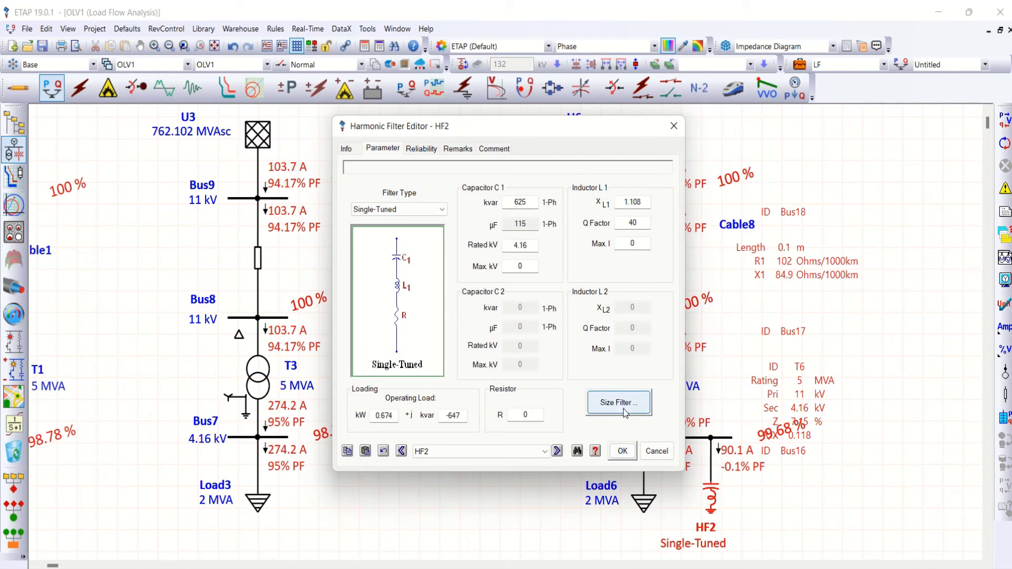
pyautogui.click(675, 128)
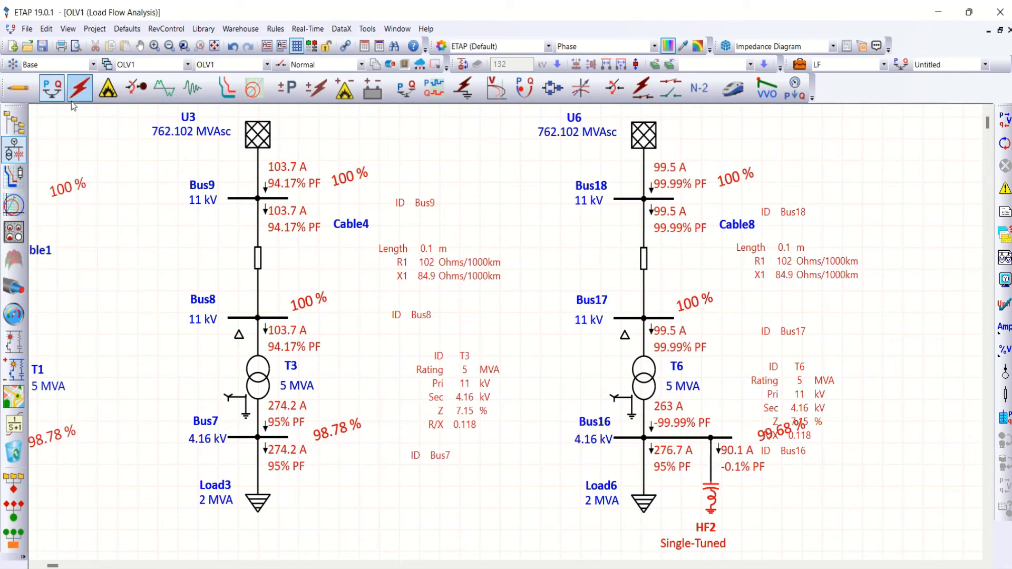
# Step: Rerun the harmonic load flow in Harmonic Analysis mode and show order-5 results, Bus16 at 0.134 % rms
pyautogui.click(164, 88)
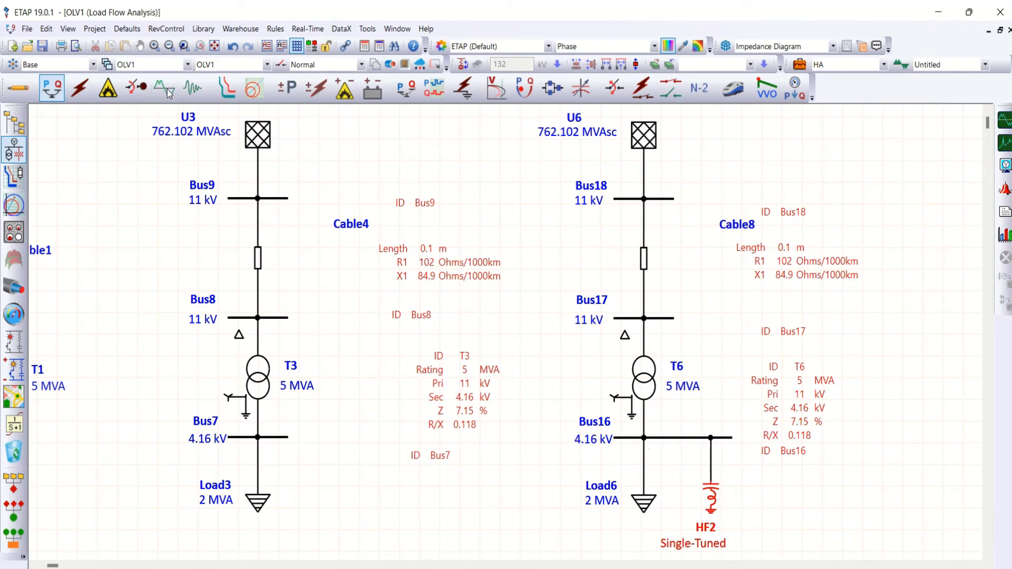
pyautogui.click(1007, 125)
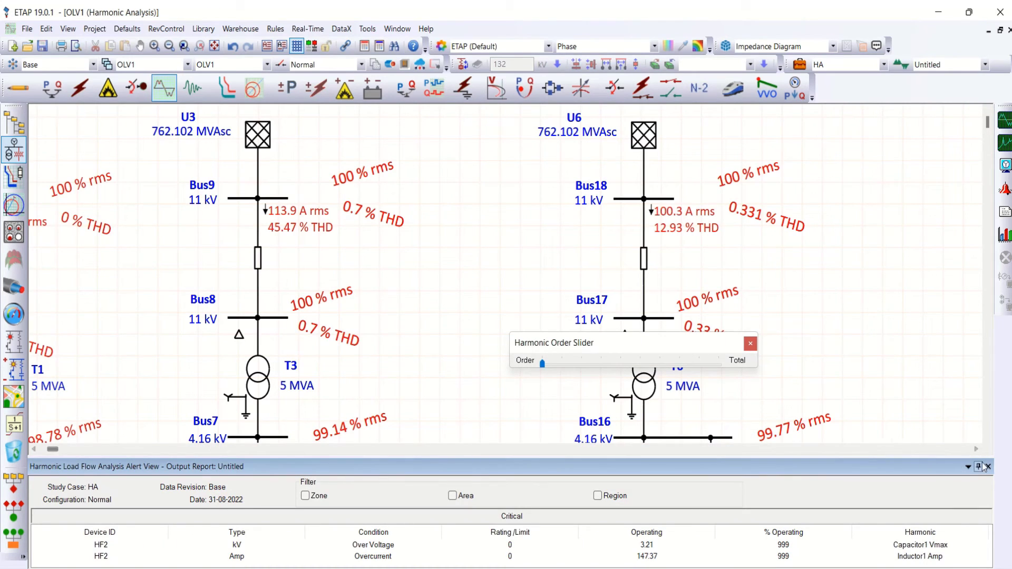
pyautogui.click(988, 467)
pyautogui.moveTo(543, 363); pyautogui.dragTo(583, 365)
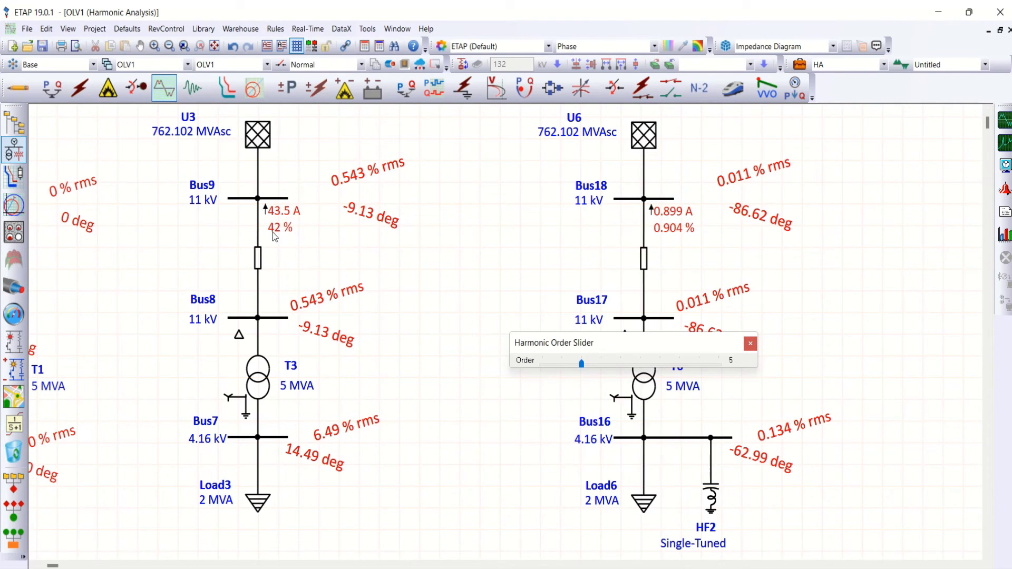
pyautogui.click(749, 346)
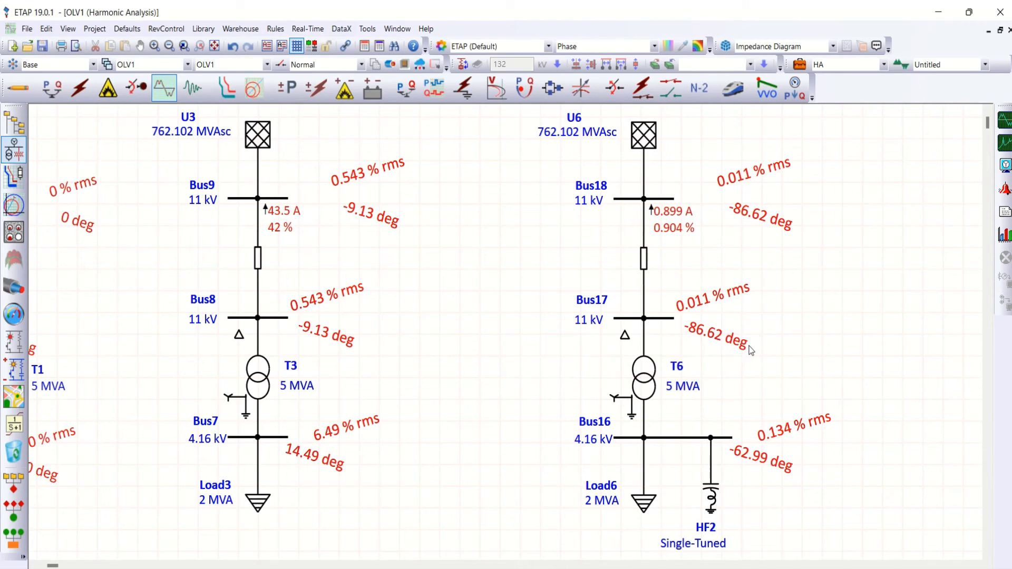
# Step: In HF2's filter sizing, enter 5th harmonic order and 43.5 A current, including overloading
pyautogui.doubleClick(712, 500)
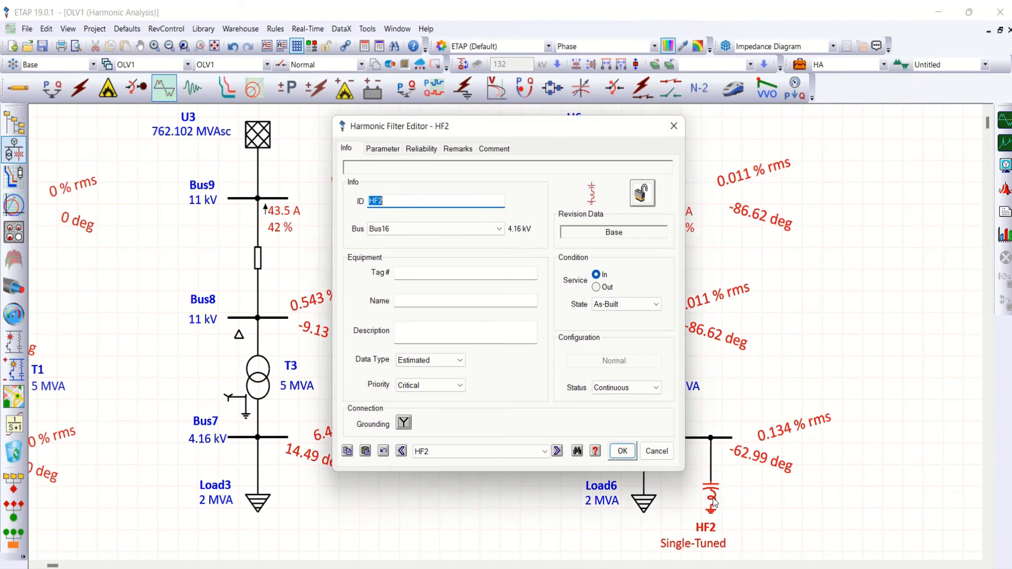
pyautogui.click(388, 153)
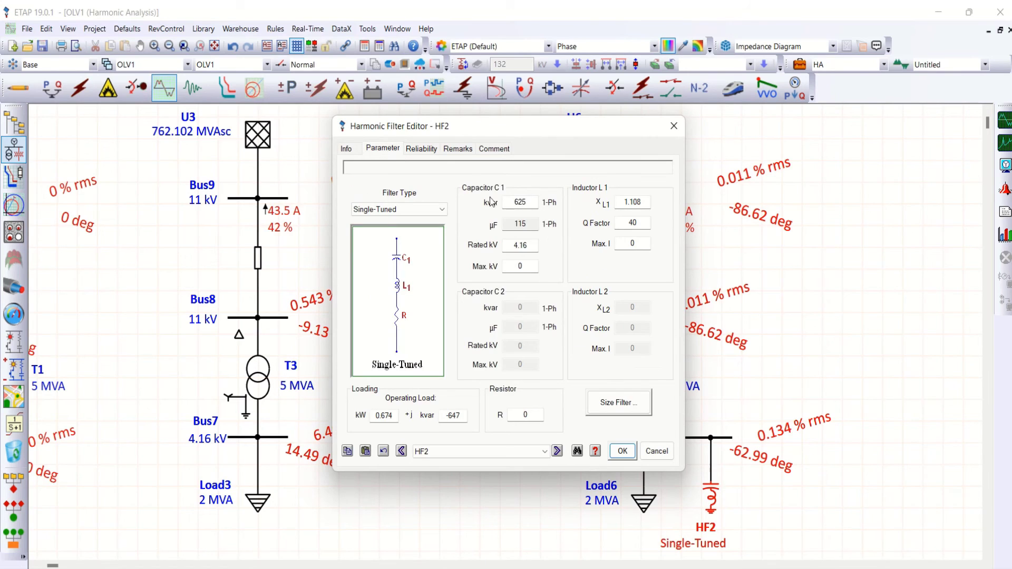
pyautogui.click(618, 405)
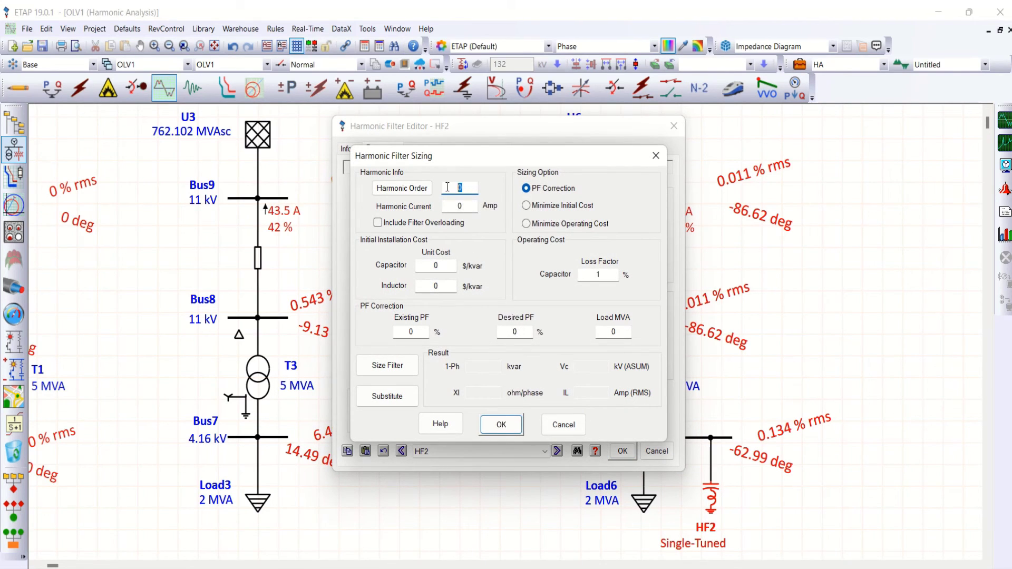
pyautogui.write('5')
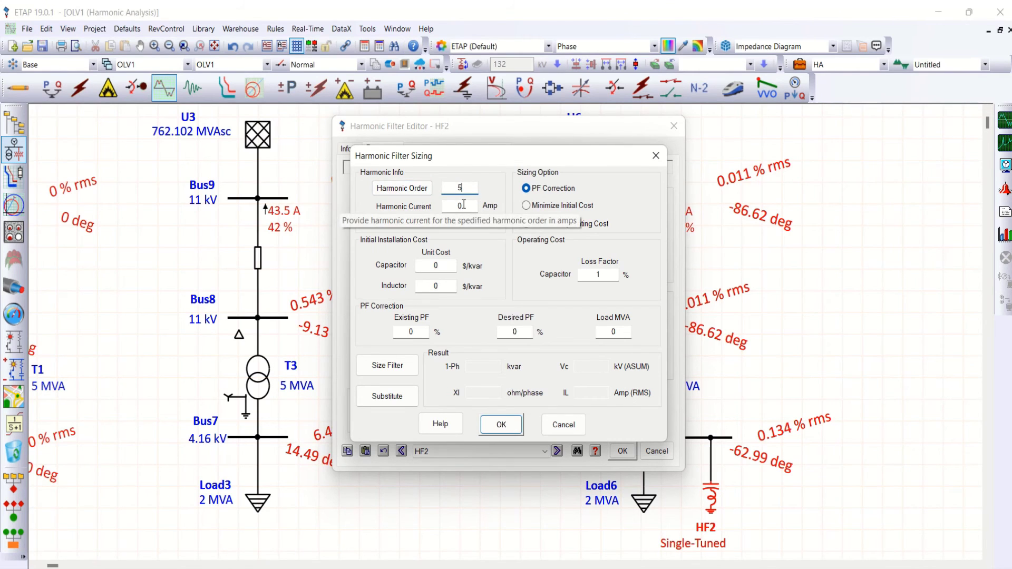
pyautogui.doubleClick(462, 205)
pyautogui.write('43')
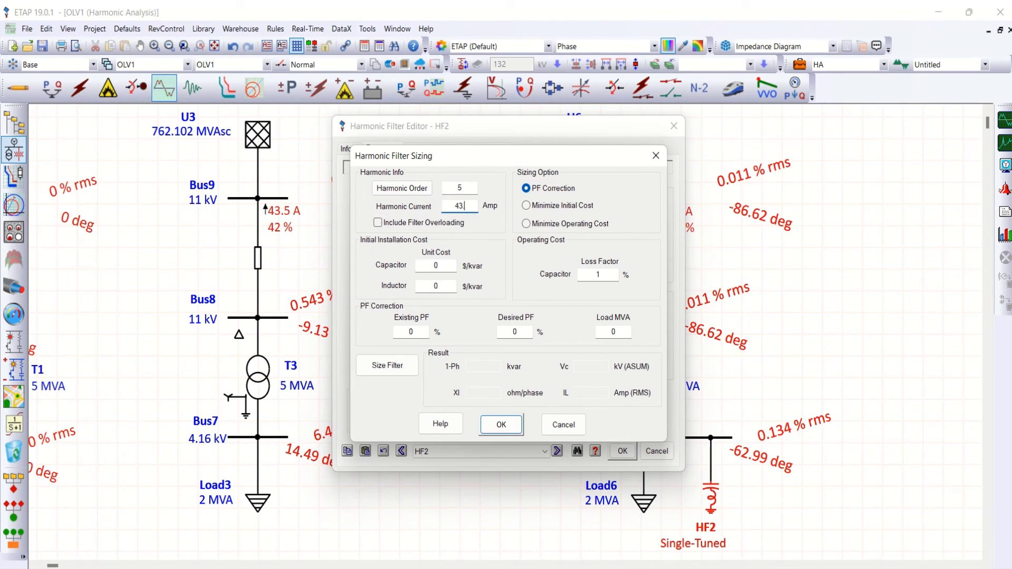
pyautogui.write('.5')
pyautogui.click(491, 223)
# Step: Correct power factor from 94.17% to 100% on a 2 MVA load, sizing the filter at 672.9 kvar
pyautogui.doubleClick(400, 337)
pyautogui.write('94.17')
pyautogui.doubleClick(523, 334)
pyautogui.write('100')
pyautogui.doubleClick(596, 330)
pyautogui.write('2')
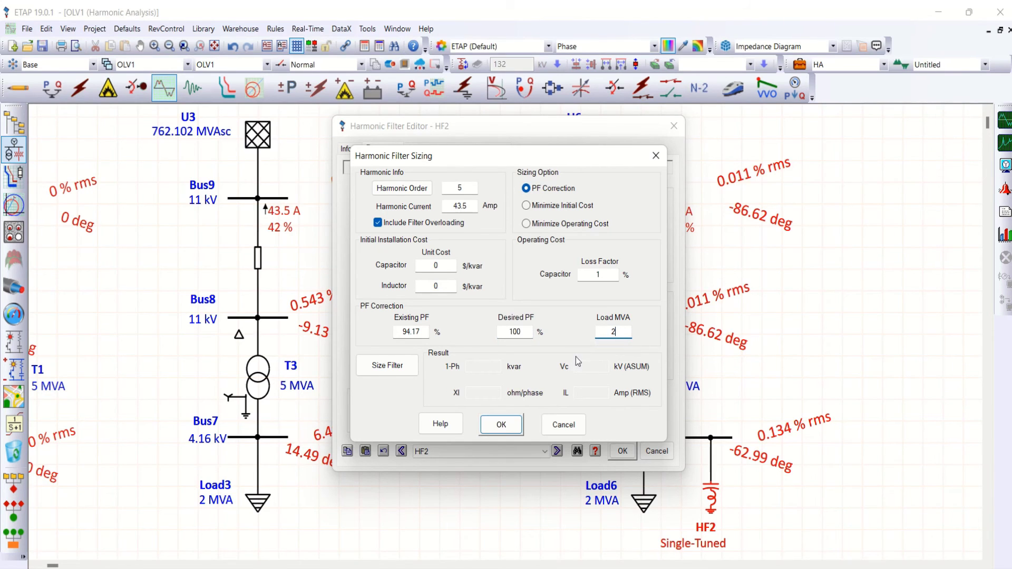
pyautogui.click(389, 366)
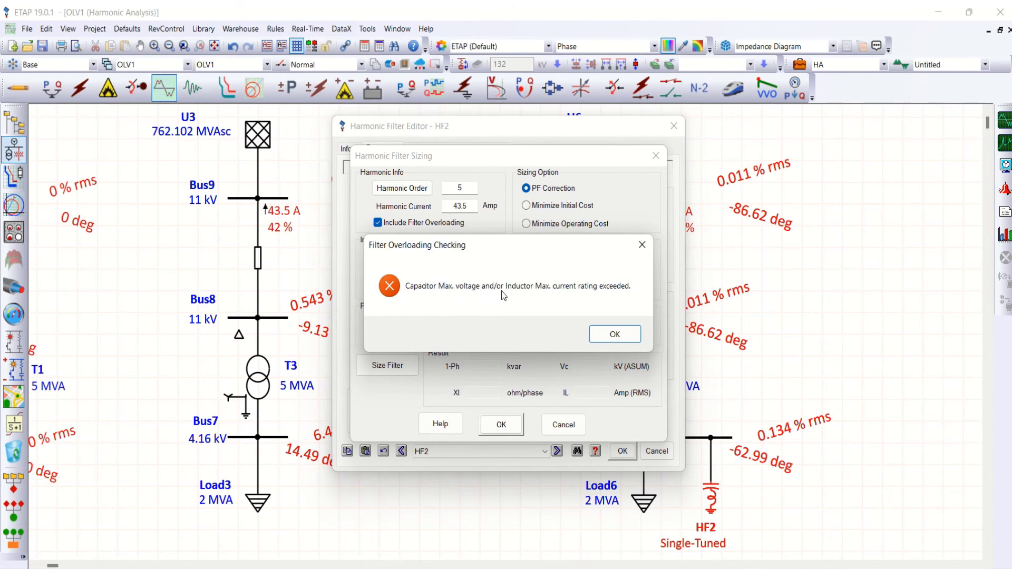
pyautogui.click(617, 335)
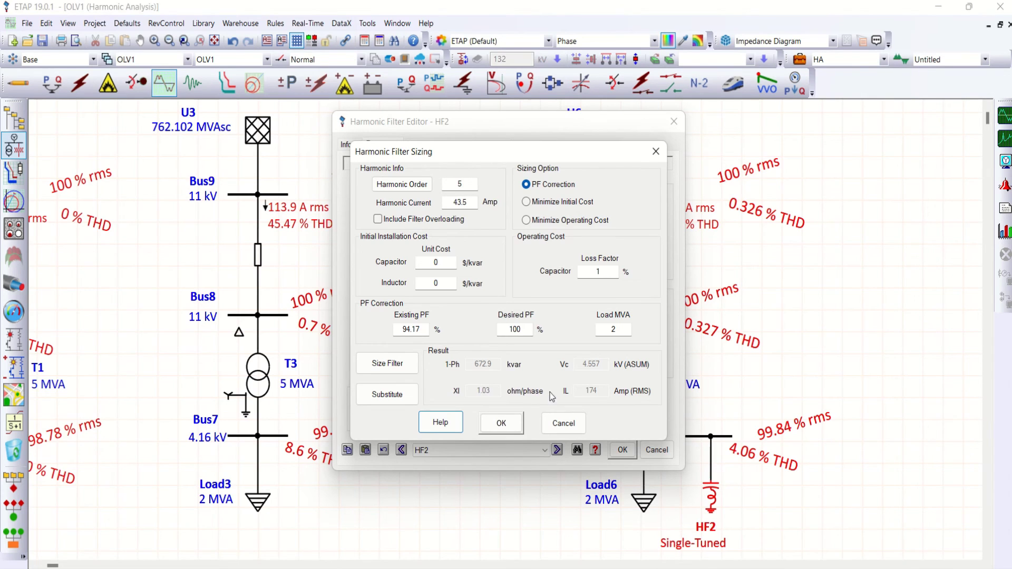
# Step: Substitute the sized values (672.9 kvar, XL 1.0287) into HF2 and save the filter
pyautogui.click(400, 402)
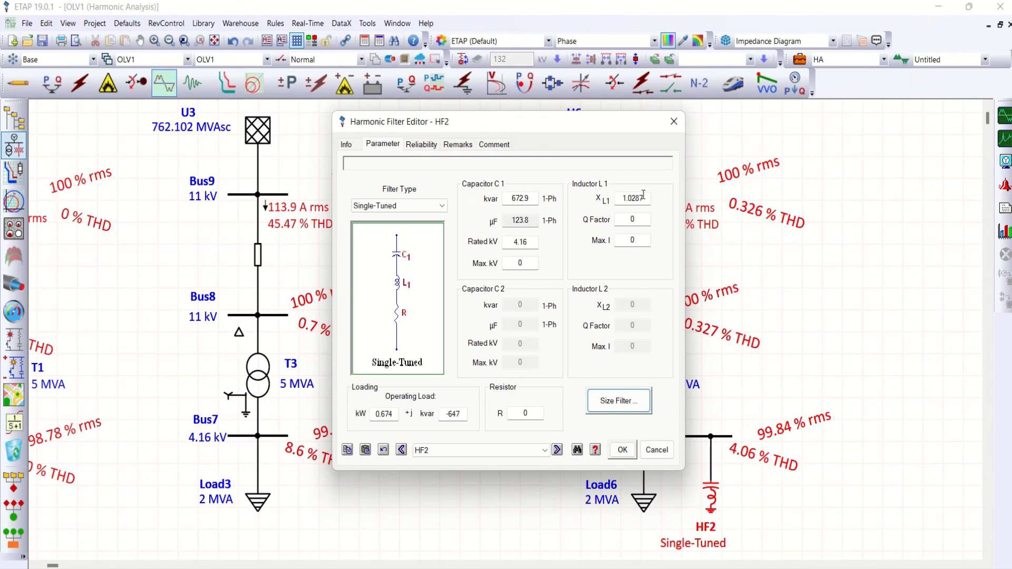
pyautogui.click(623, 452)
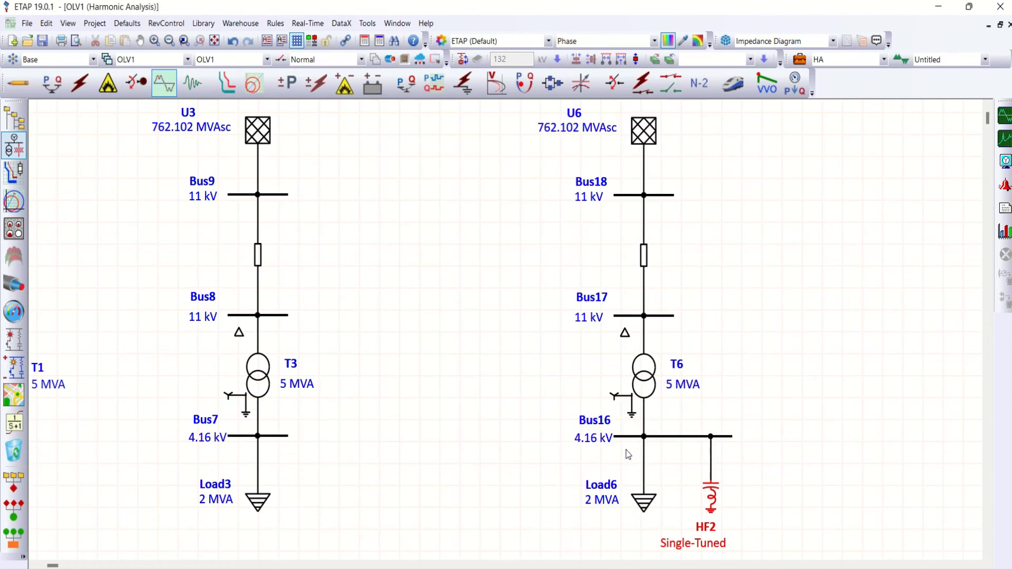
# Step: After the harmonic load flow's Q error, give HF2's inductor L1 a Q factor of 40
pyautogui.click(1005, 116)
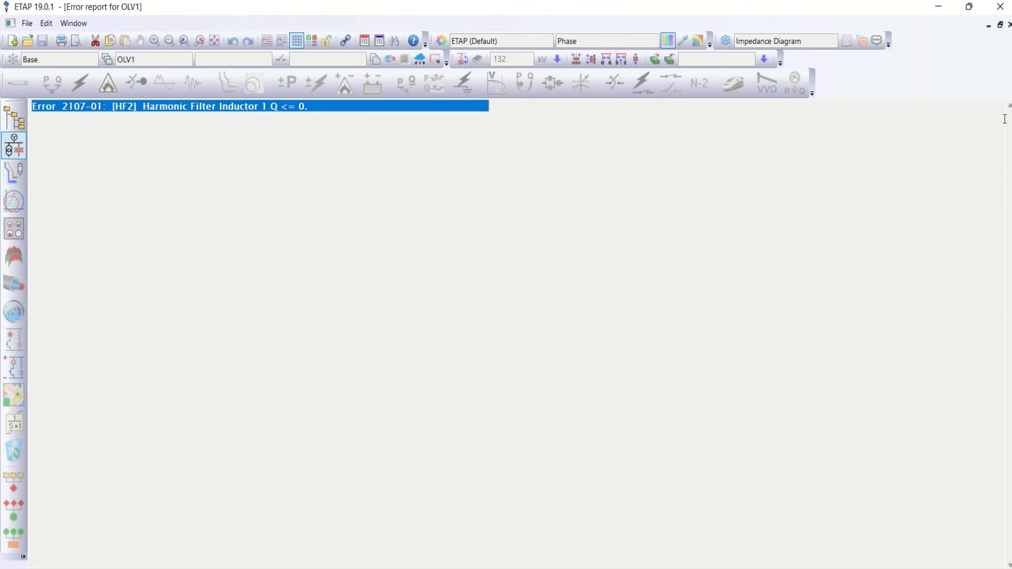
pyautogui.doubleClick(191, 106)
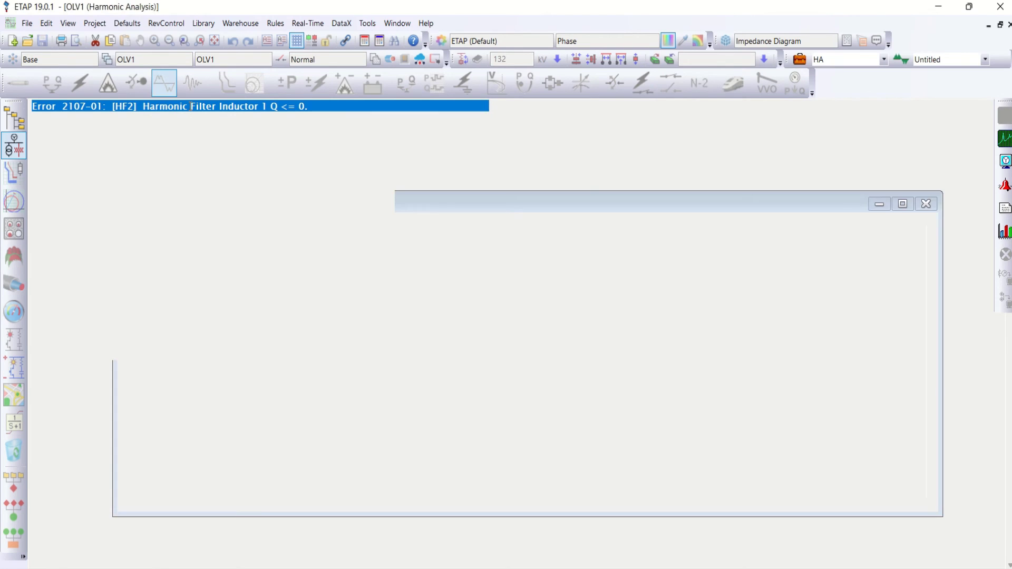
pyautogui.click(384, 146)
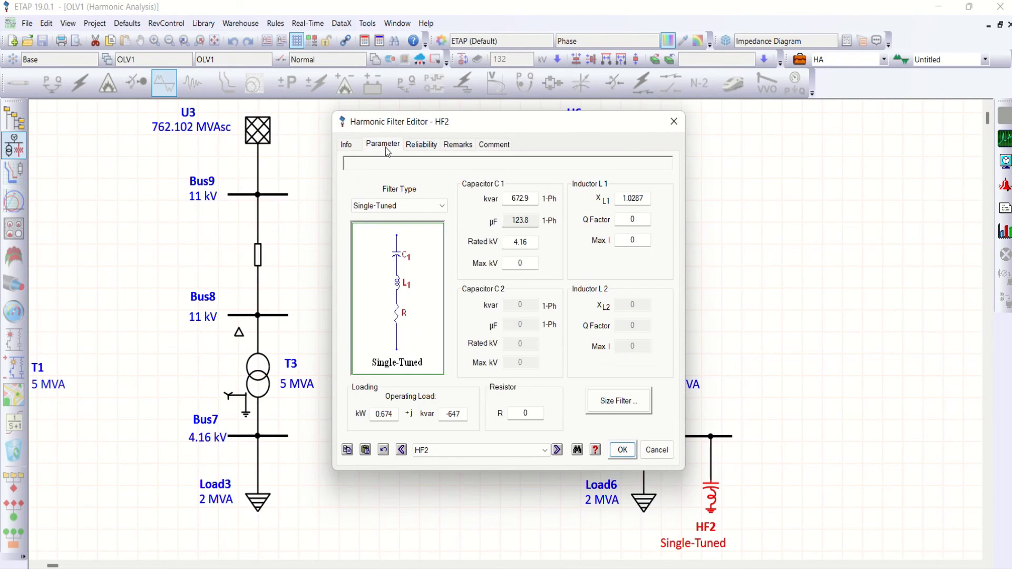
pyautogui.doubleClick(639, 221)
pyautogui.write('40')
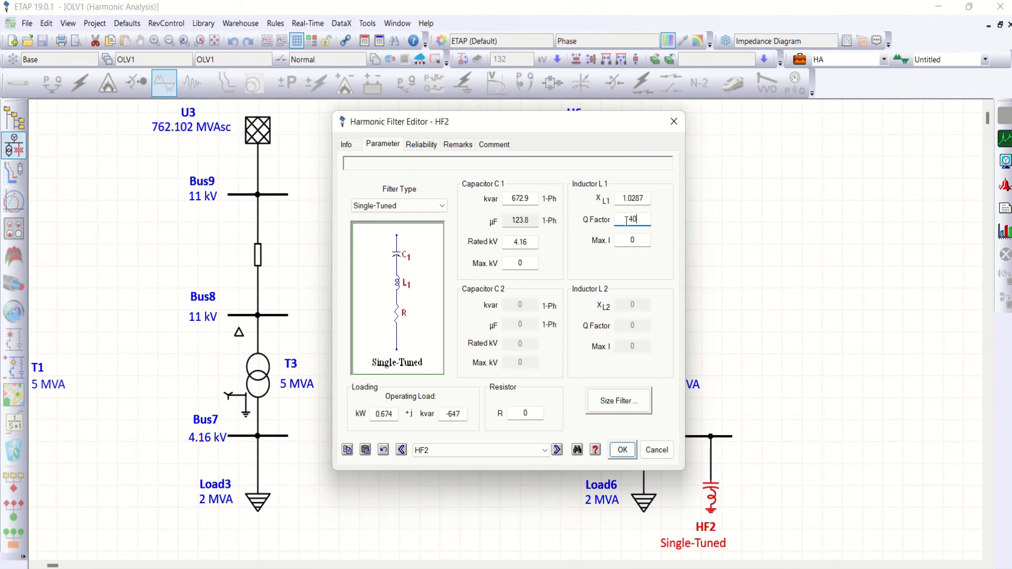
pyautogui.click(623, 451)
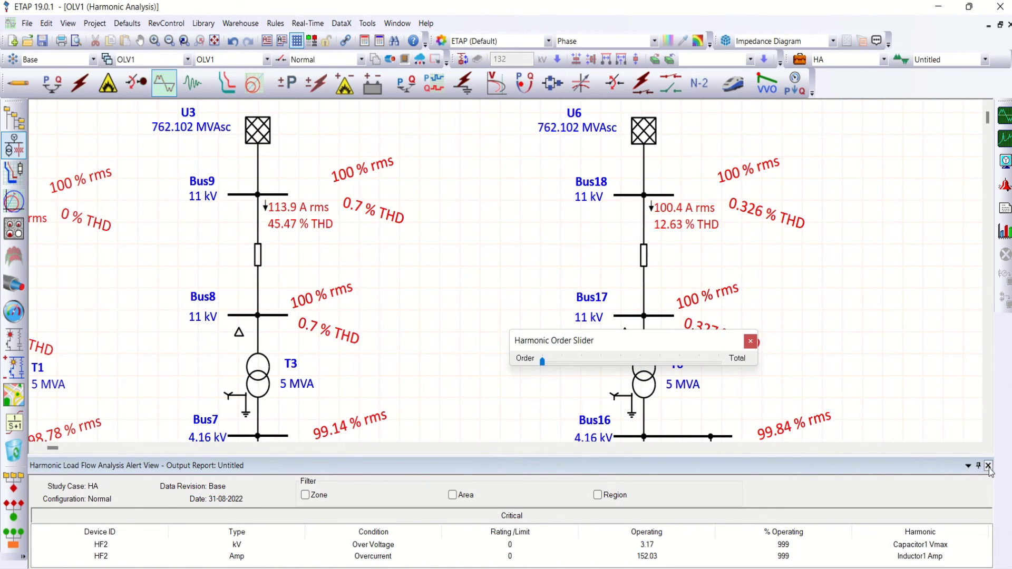
# Step: Dismiss the alerts and show 5th-harmonic results, with Bus16 at 0.124% rms
pyautogui.click(989, 466)
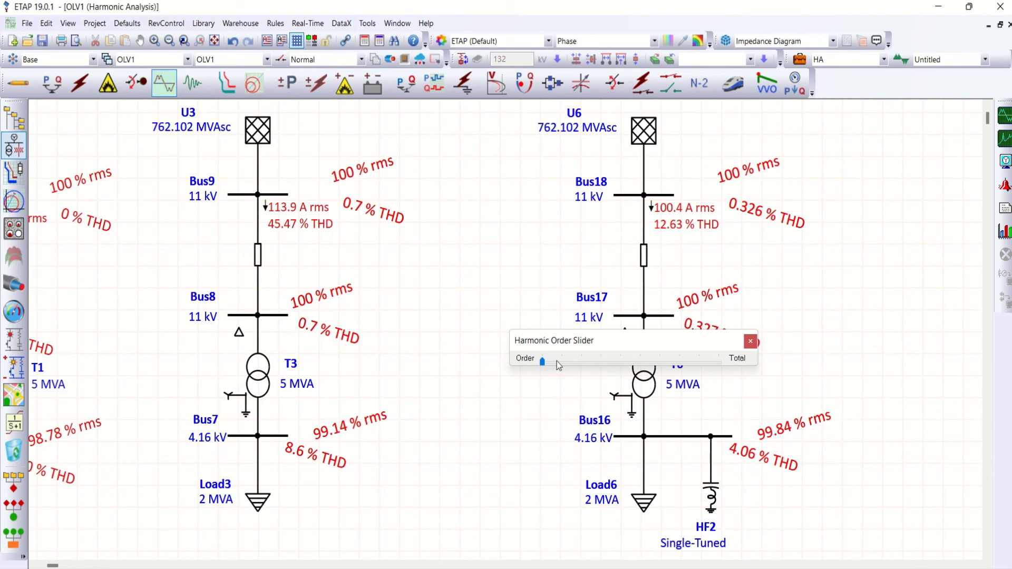
pyautogui.click(570, 358)
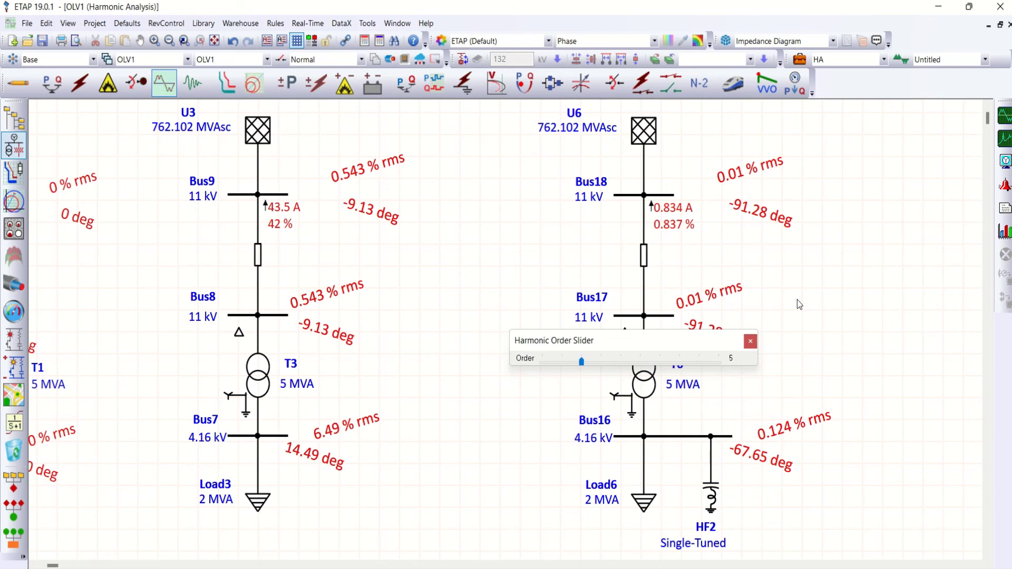
pyautogui.click(713, 499)
pyautogui.doubleClick(715, 501)
pyautogui.click(383, 144)
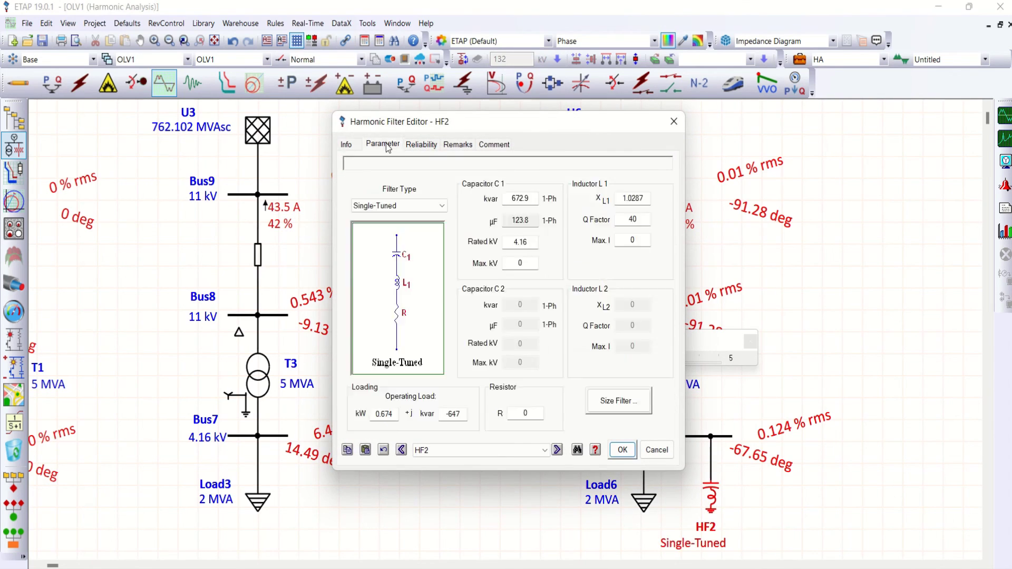
pyautogui.click(619, 401)
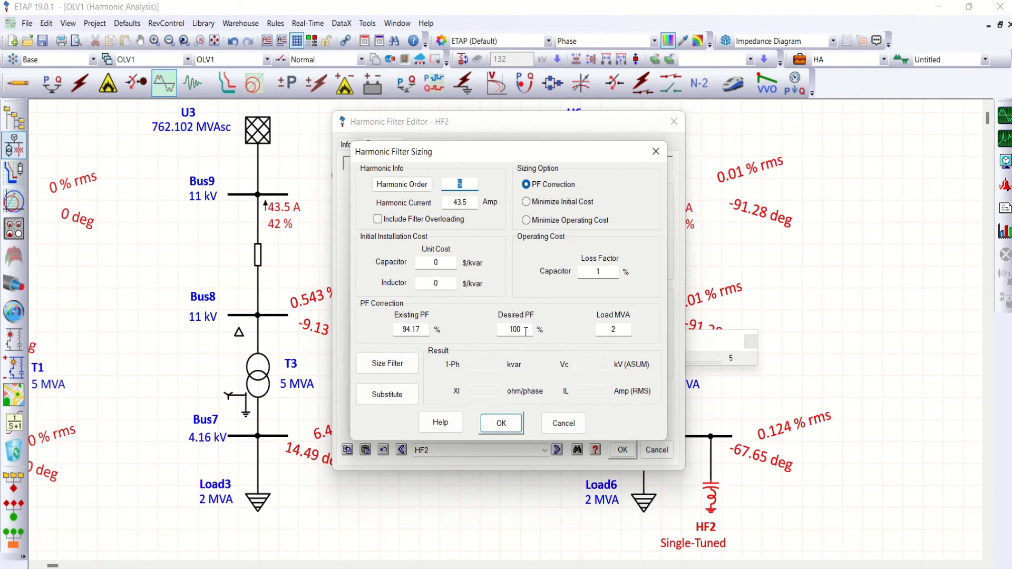
pyautogui.click(564, 423)
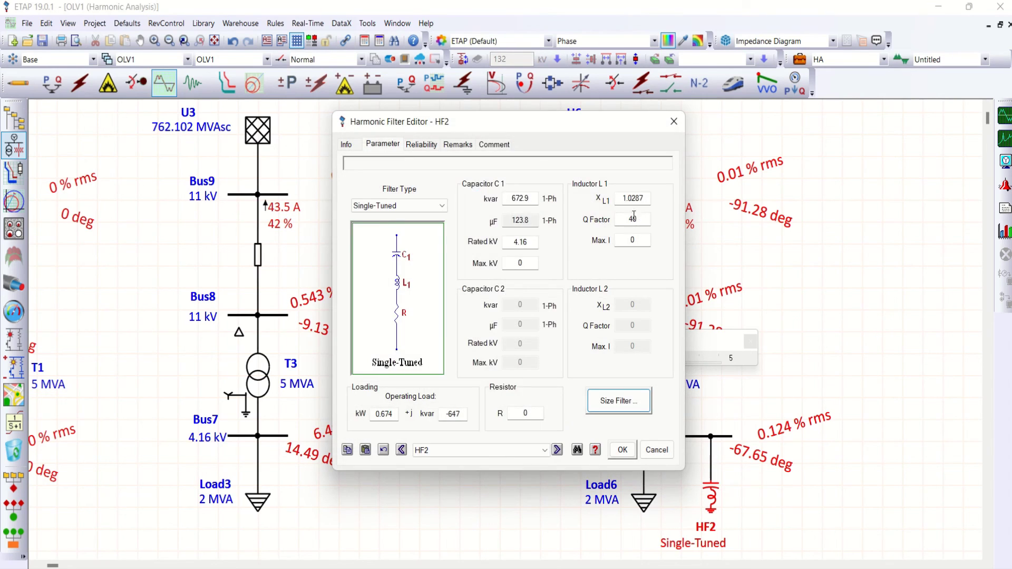
pyautogui.click(623, 451)
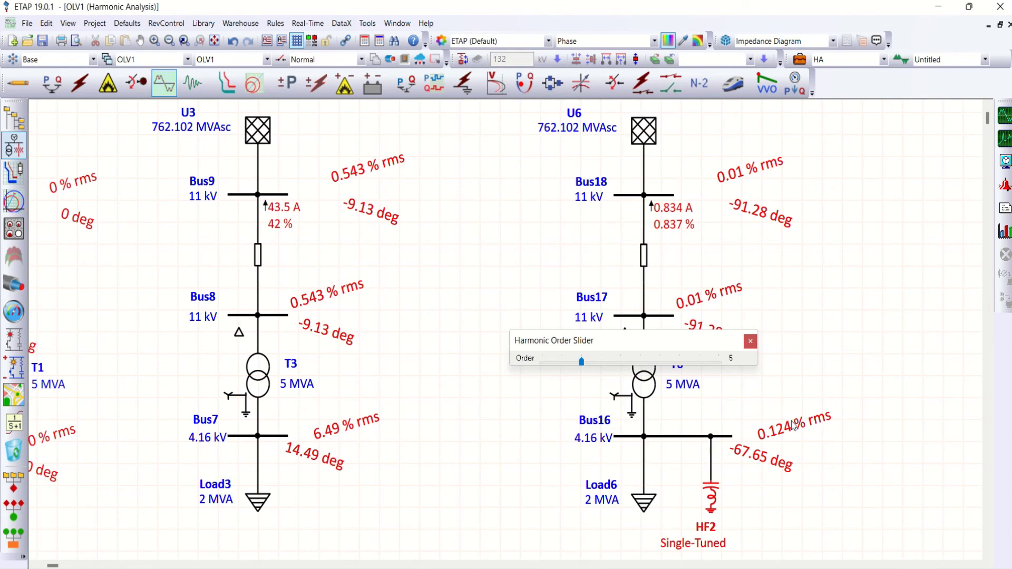